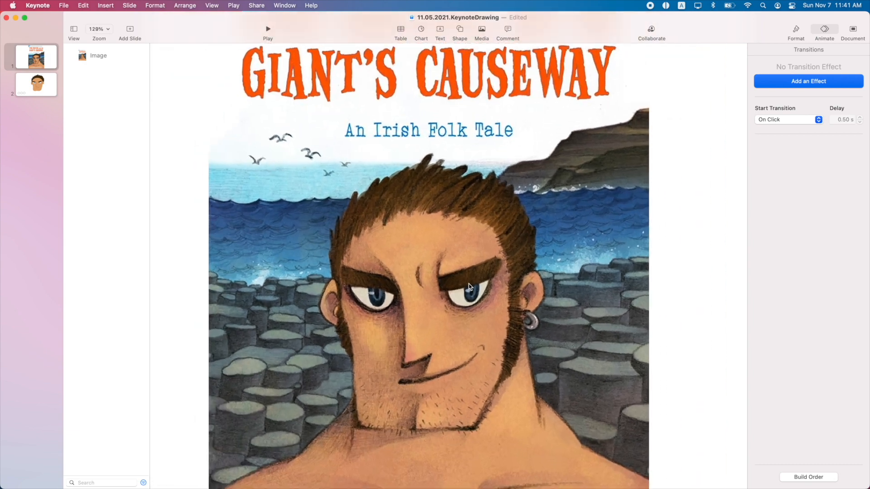
Compare the book cover reference image on slide 1 with the finished face drawing on slide 2
scroll(468, 287, "up", 7)
scroll(469, 287, "down", 7)
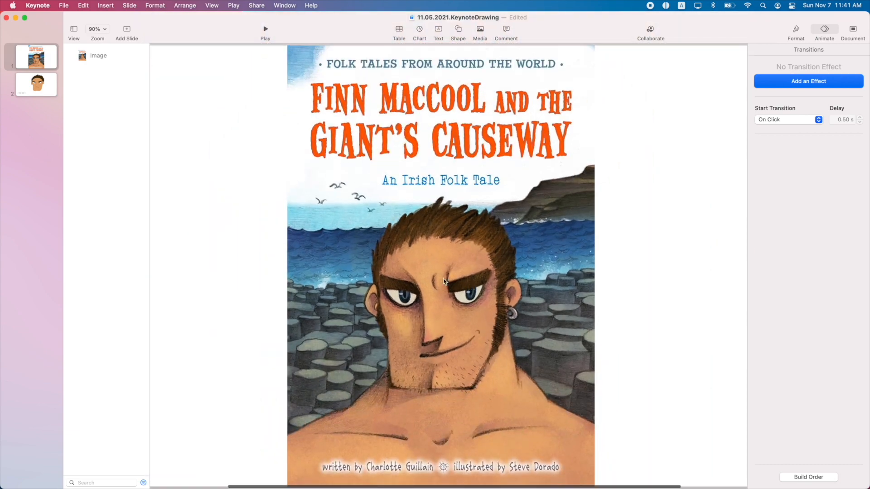
left_click(44, 94)
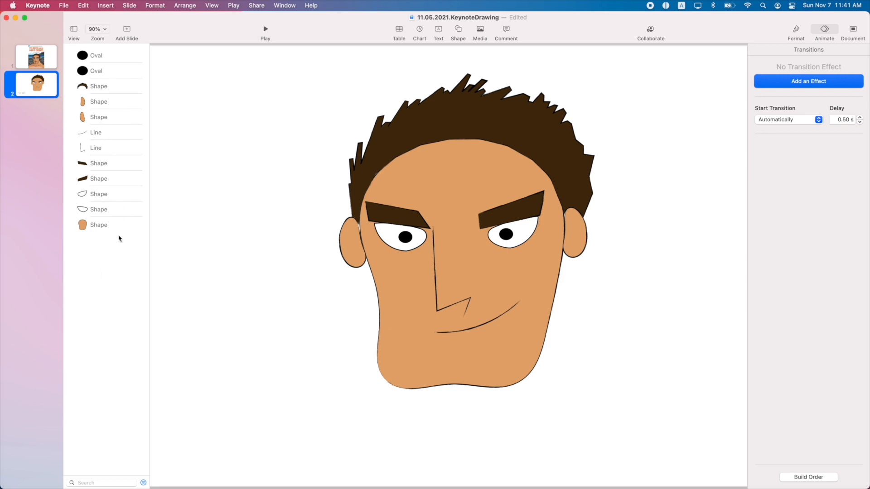
left_click(797, 30)
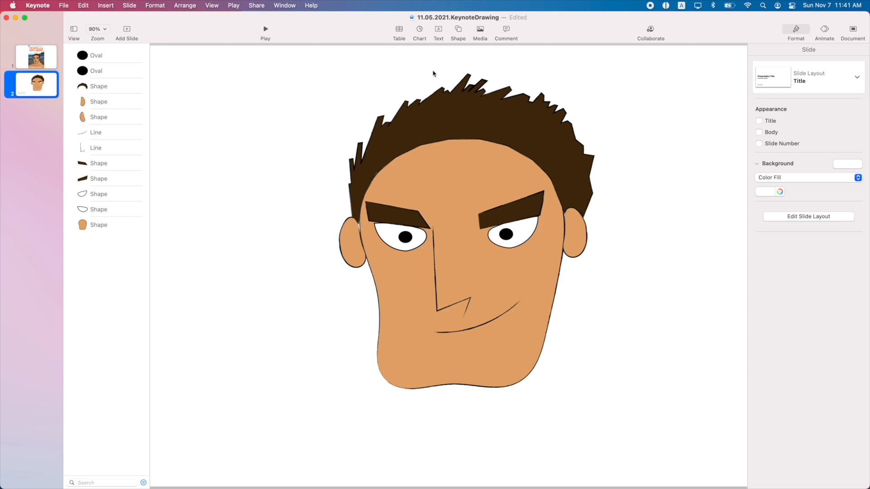
left_click(45, 67)
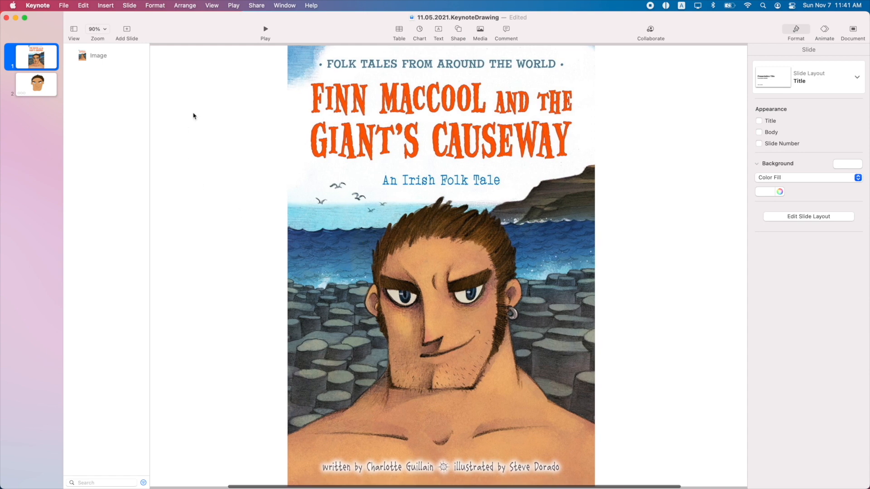
Hide the object list and show it again beside the first slide
left_click(213, 6)
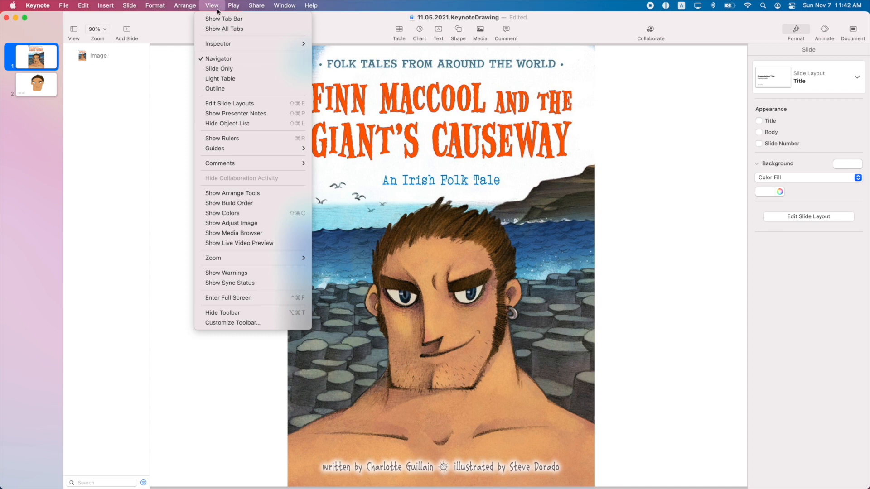
left_click(218, 60)
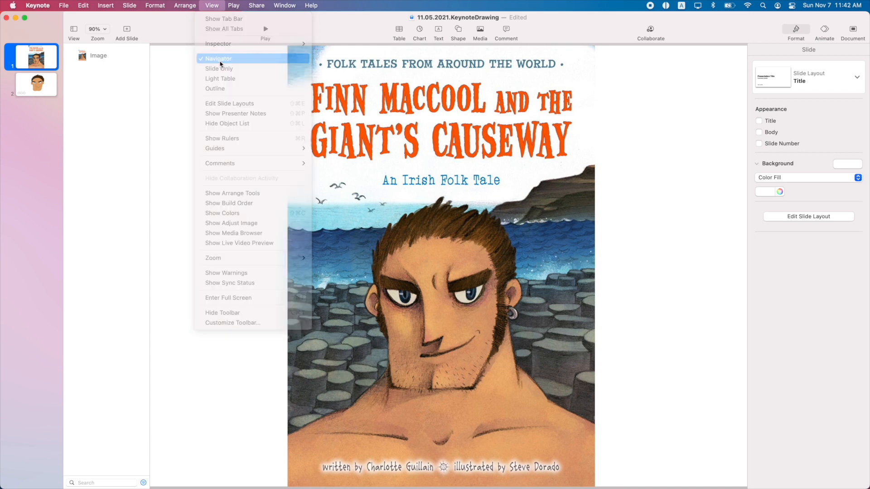
left_click(212, 5)
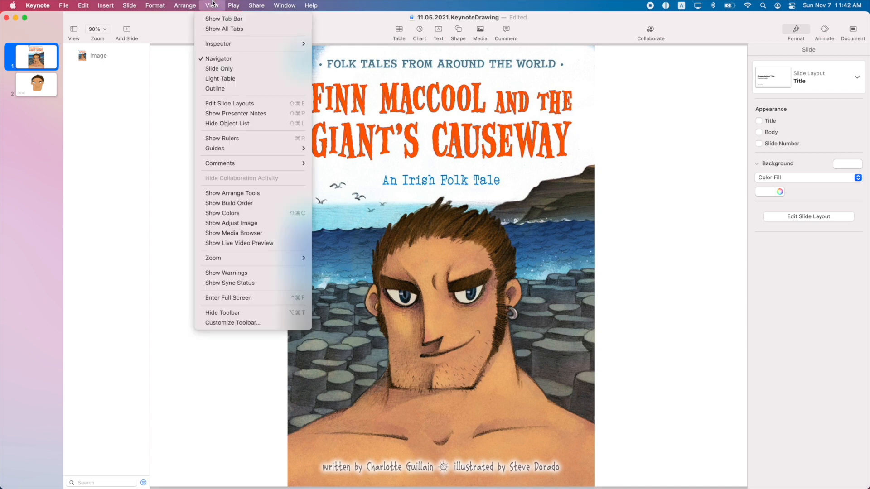
left_click(249, 123)
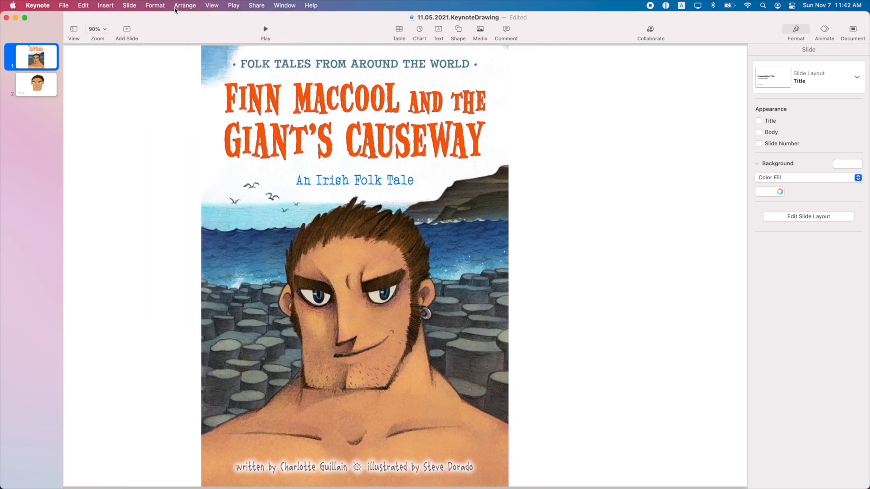
left_click(190, 6)
mouse_move(211, 6)
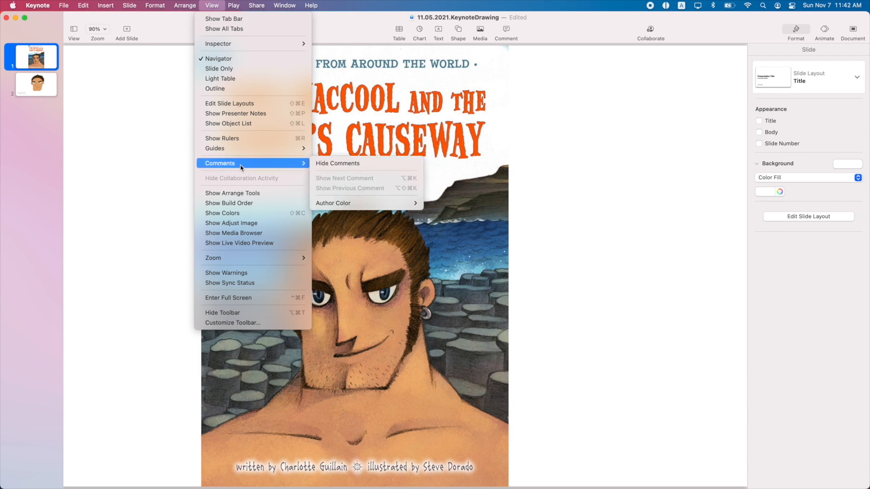
left_click(252, 124)
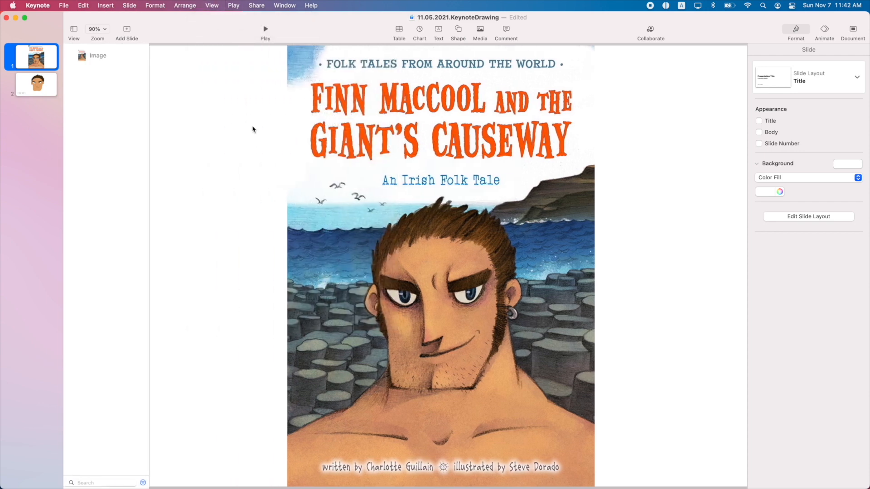
Reduce the opacity of the cover image on slide 1 to 47%
left_click(97, 58)
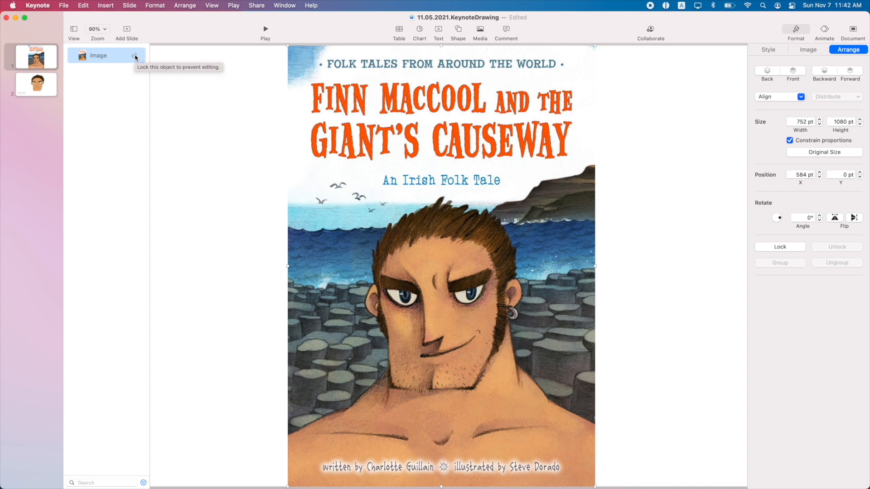
left_click(814, 51)
left_click(786, 49)
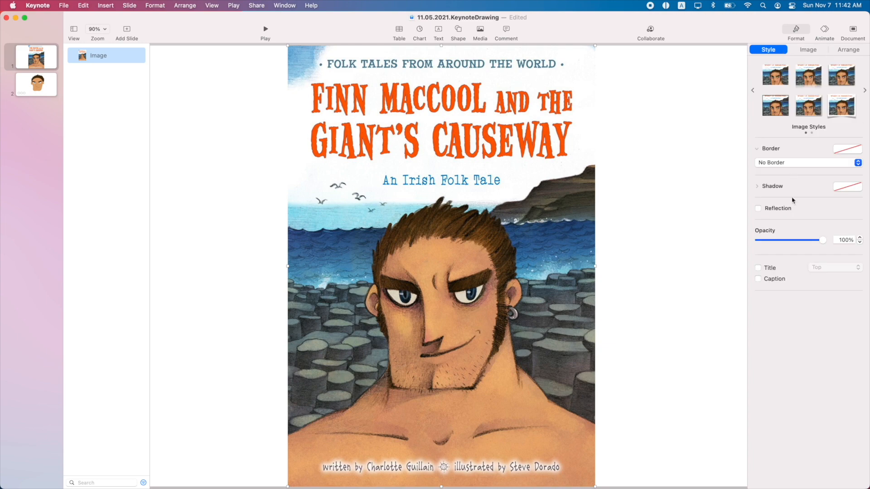
left_click_drag(821, 240, 787, 247)
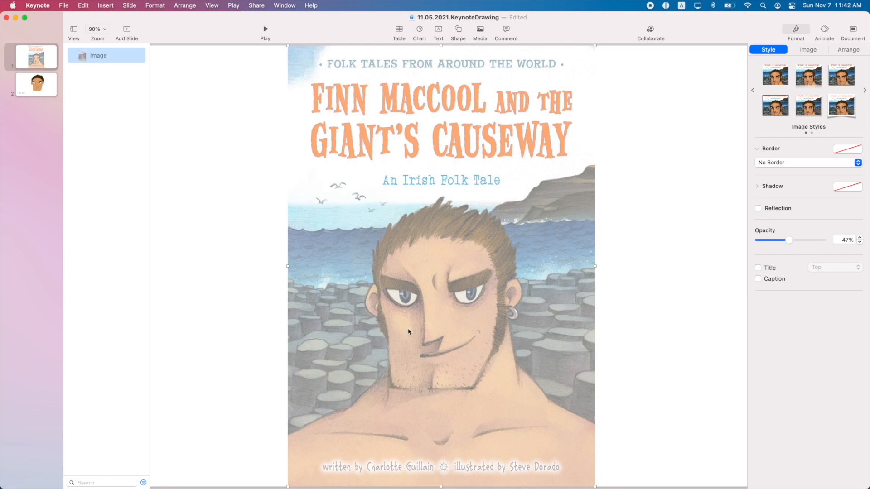
Examine the face on the faded cover image up close, ending at 183% zoom
scroll(408, 332, "up", 5)
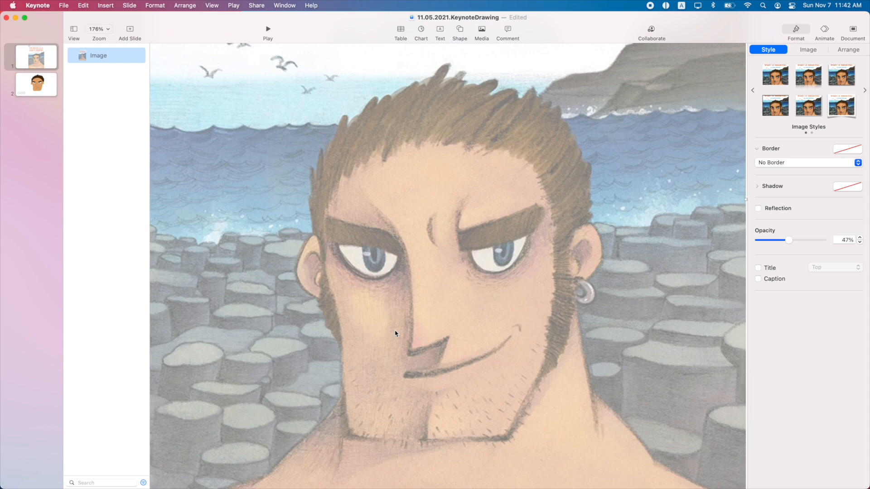
scroll(446, 213, "up", 5)
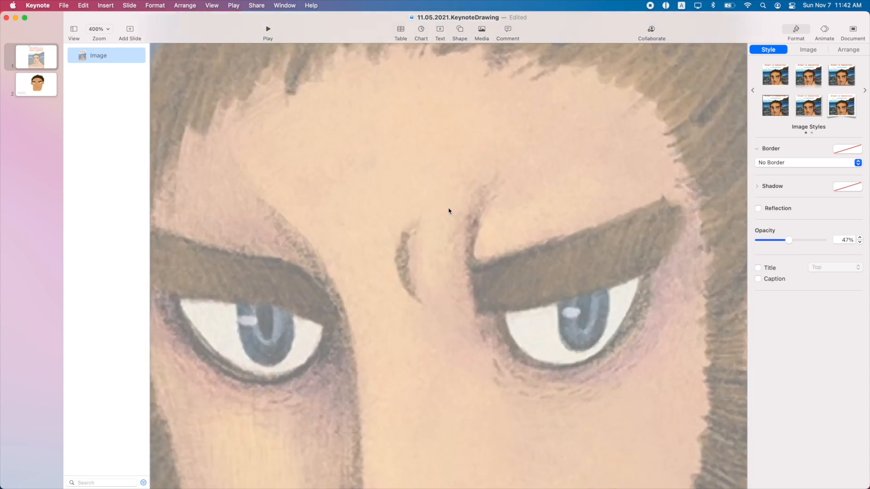
scroll(448, 210, "down", 5)
scroll(449, 211, "up", 6)
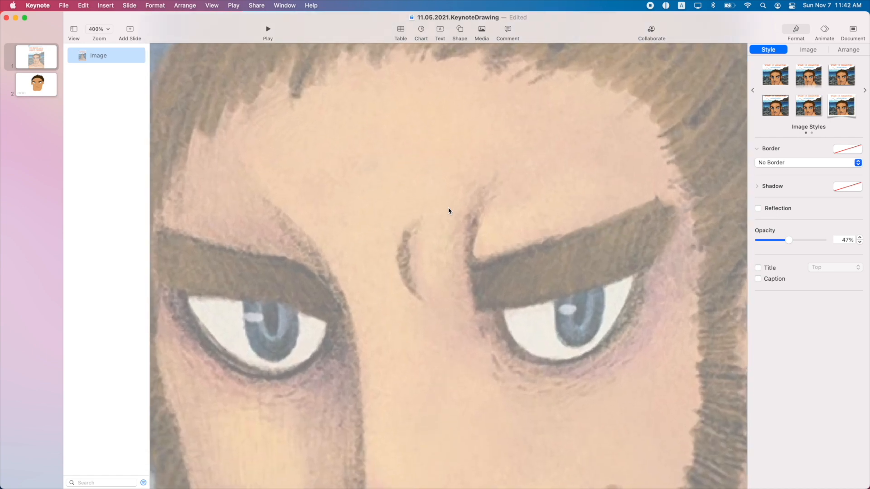
left_click(104, 30)
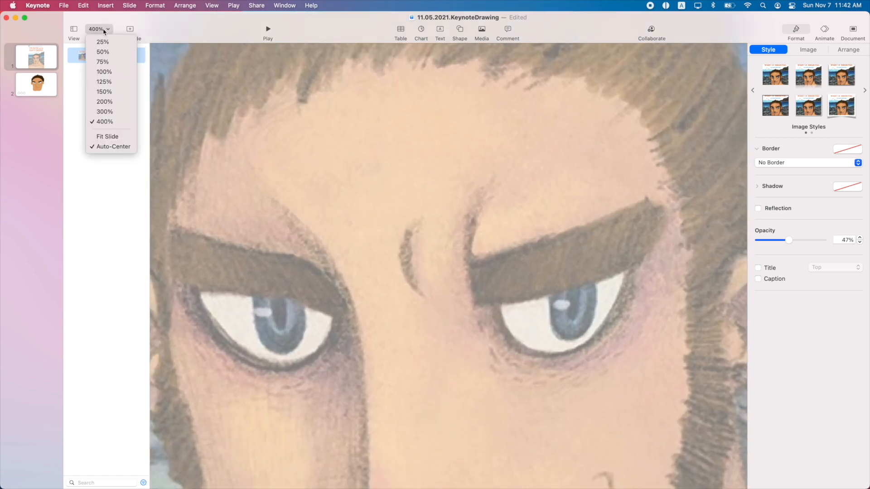
scroll(468, 284, "down", 2)
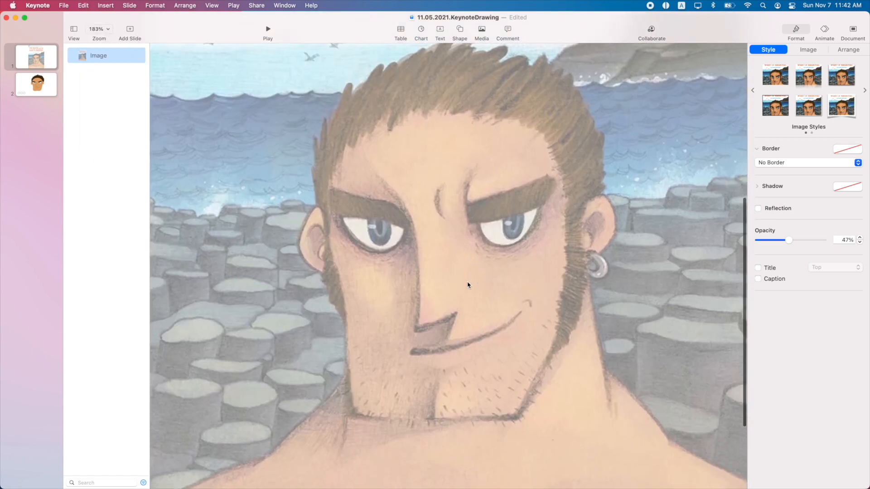
scroll(468, 284, "up", 1)
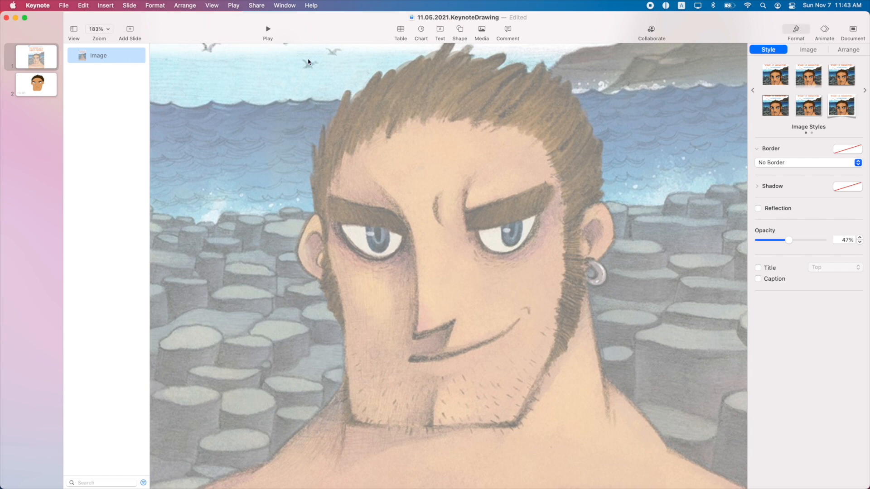
Rename the cover image in the object list as "Background Image", leaving it unlocked
left_click(135, 56)
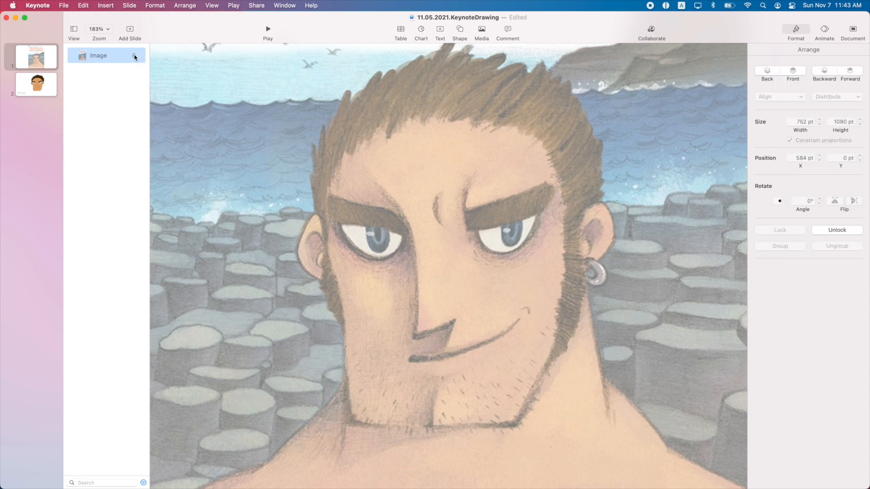
left_click(135, 56)
double_click(98, 56)
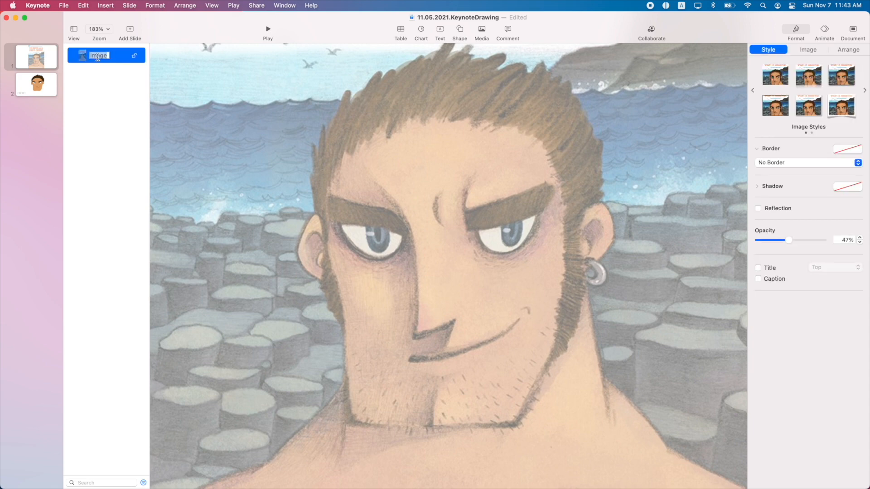
type("B")
key("BackSpace")
key("BackSpace")
type("BV")
type("ackgor")
type("u")
key("BackSpace")
key("BackSpace")
key("BackSpace")
type("round Image")
key("Return")
Narrow the object list slightly and lock the background image against editing
mouse_move(149, 56)
left_mouse_down()
mouse_move(184, 56)
mouse_move(136, 58)
left_mouse_up()
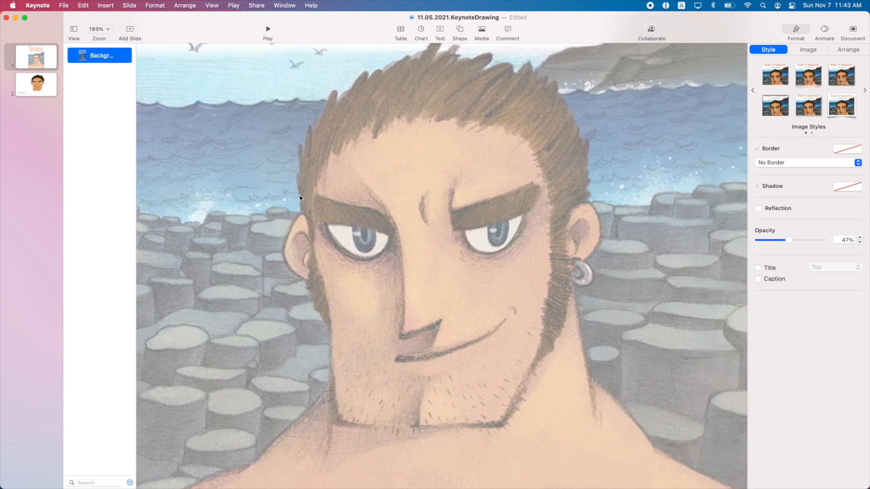
left_click(542, 283)
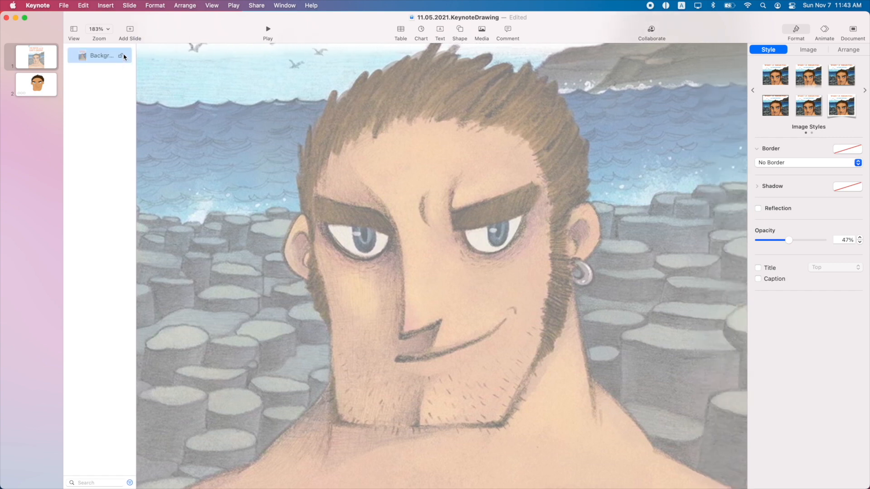
left_click(121, 55)
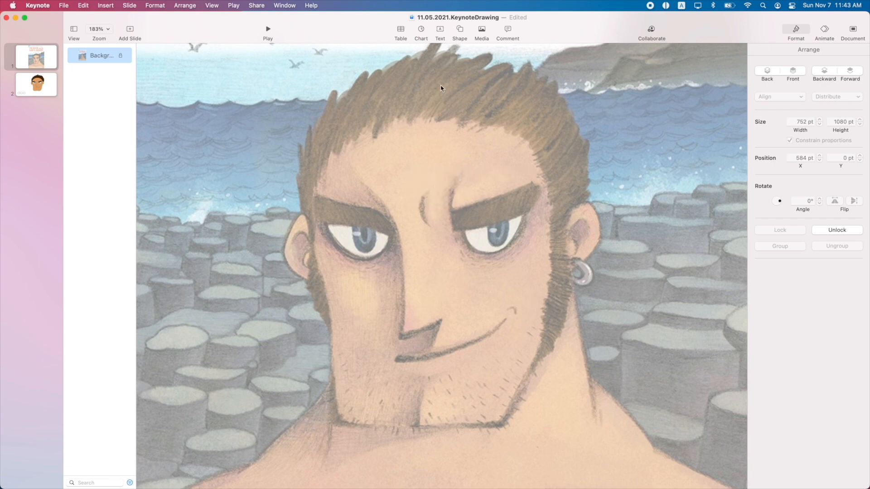
Trace the face outline with the Pen tool as a closed ten-point shape, starting at the jaw corner and following the hairline
left_click(460, 30)
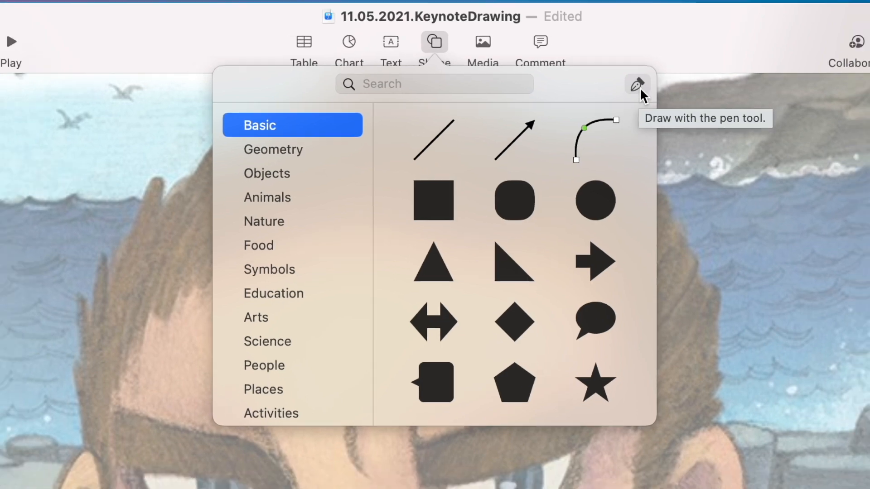
left_click(640, 88)
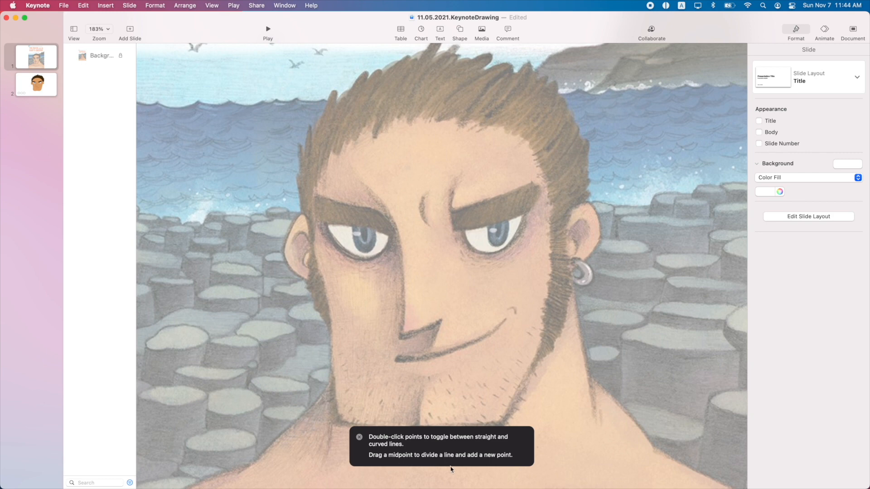
left_click(360, 438)
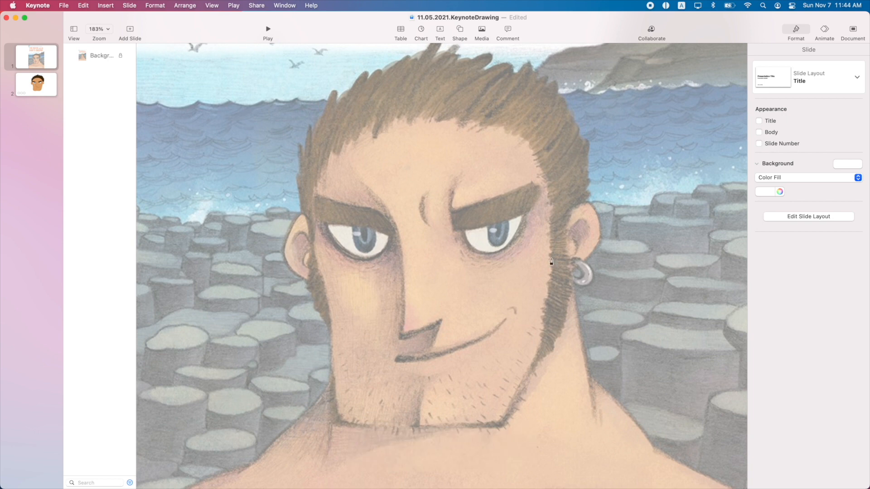
left_click(337, 425)
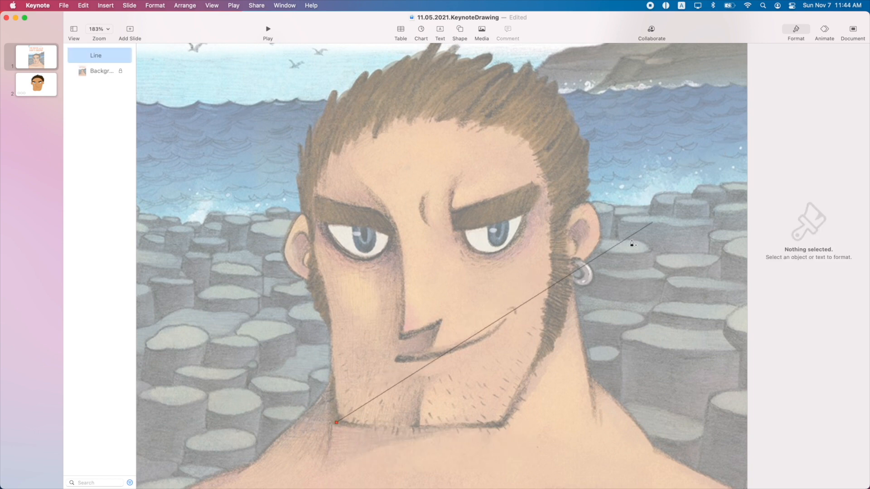
double_click(330, 311)
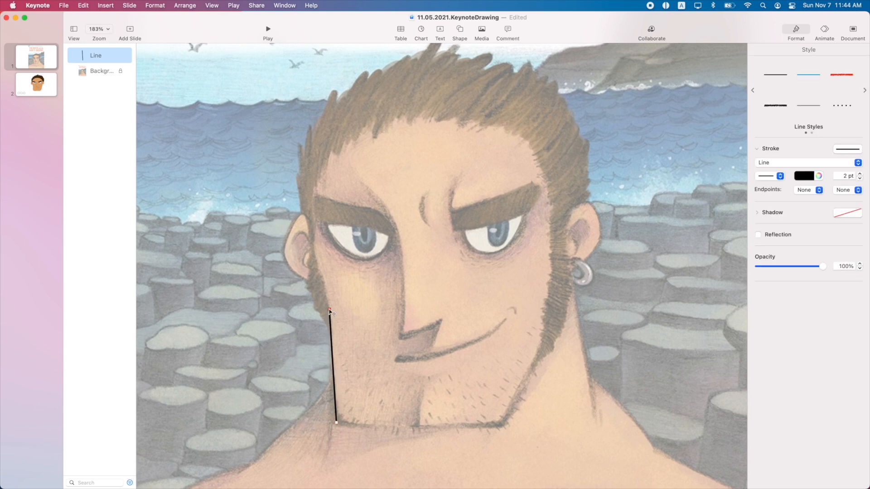
left_click(305, 217)
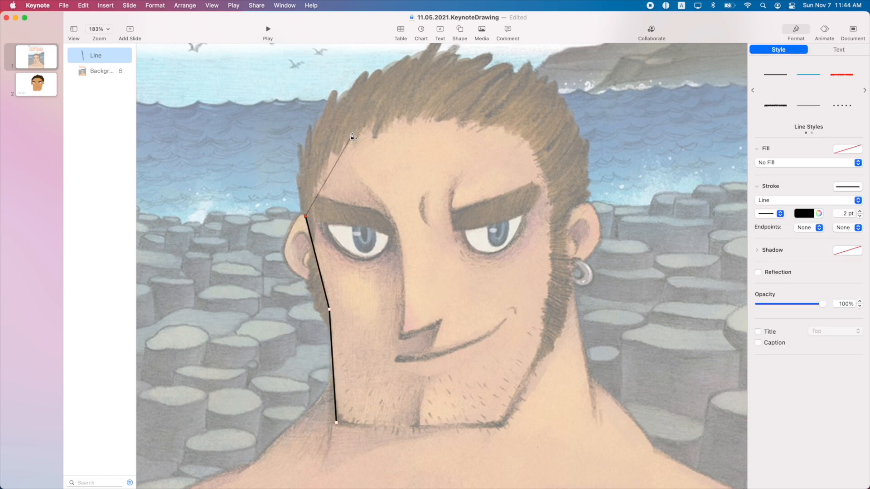
left_click(330, 149)
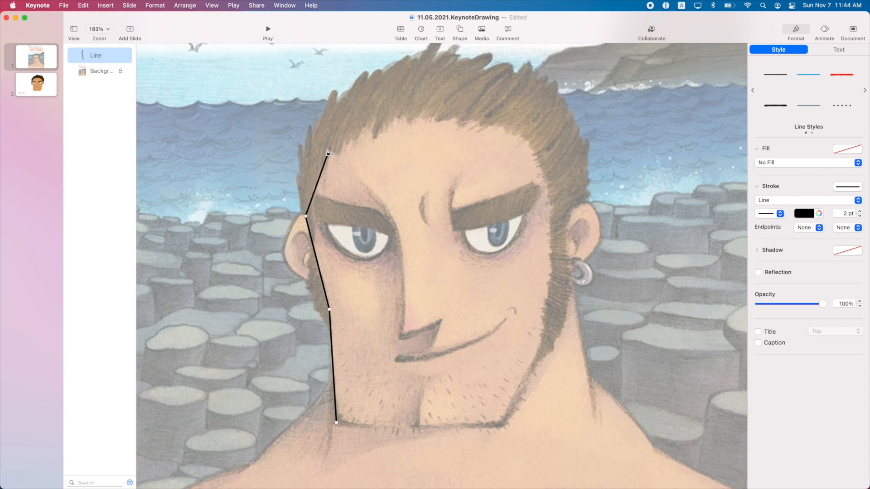
double_click(432, 115)
left_click(534, 139)
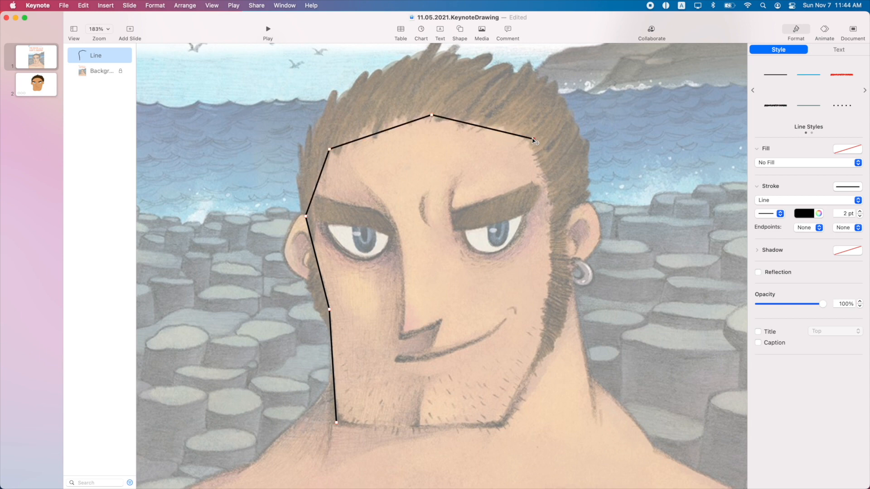
left_click(554, 220)
left_click(544, 317)
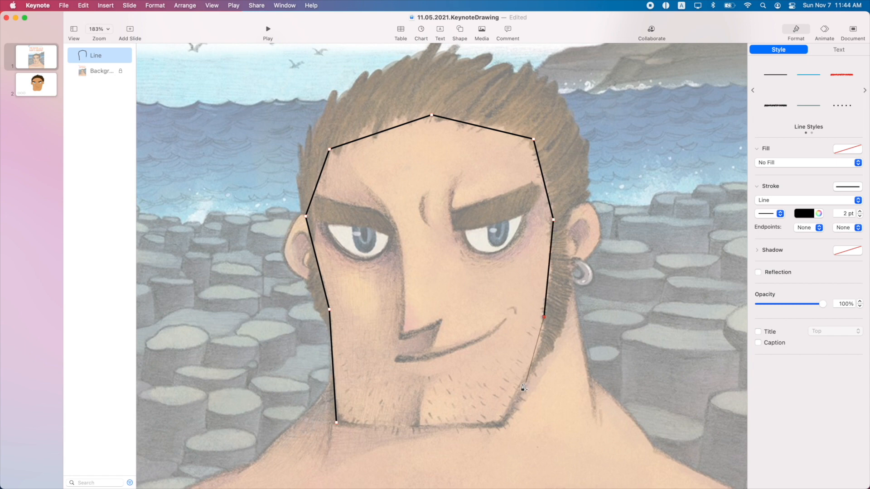
left_click(501, 425)
left_click(419, 429)
left_click(336, 425)
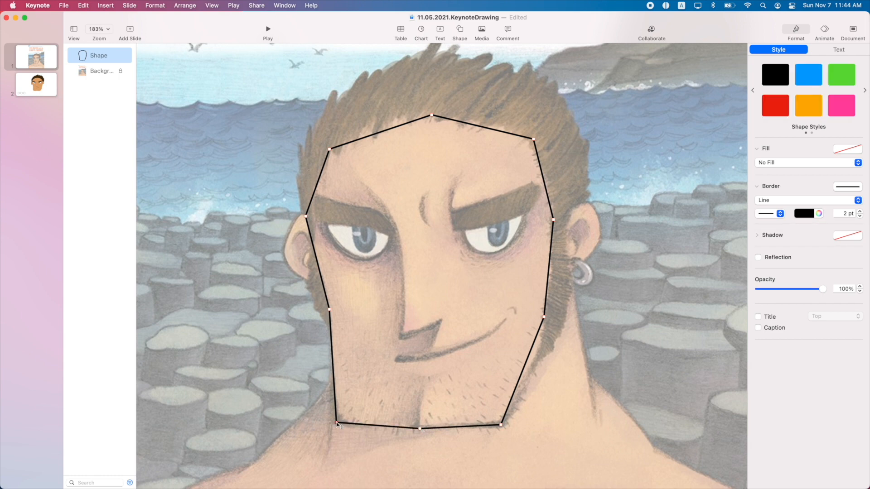
Give the face outline a rough, uneven ink-brush border and set its width to 4 pt
left_click(781, 202)
left_click(781, 211)
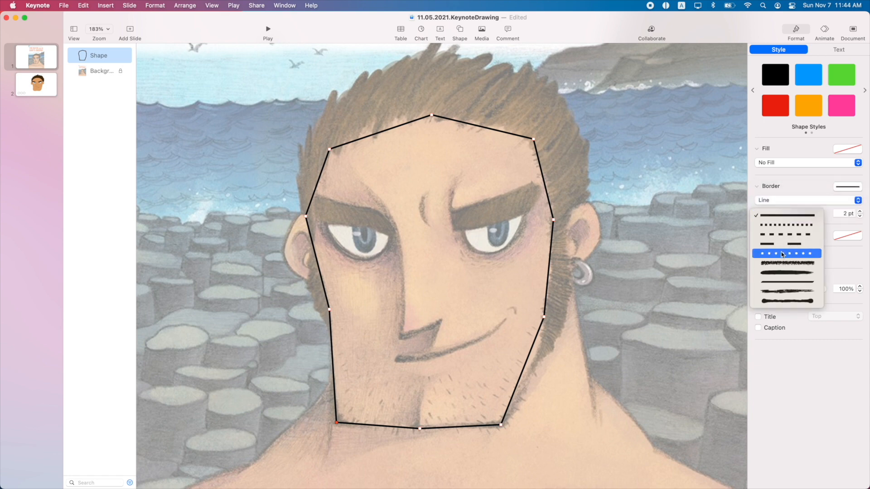
left_click(781, 292)
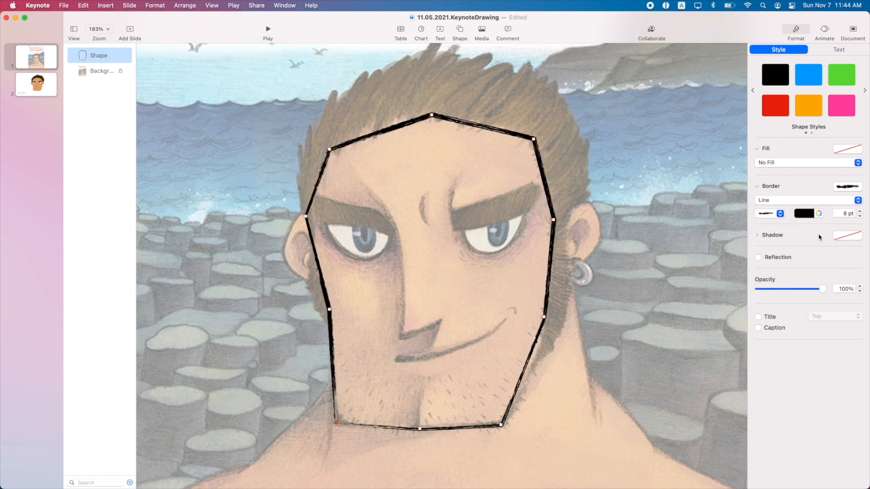
left_click(844, 215)
type("4")
key("Return")
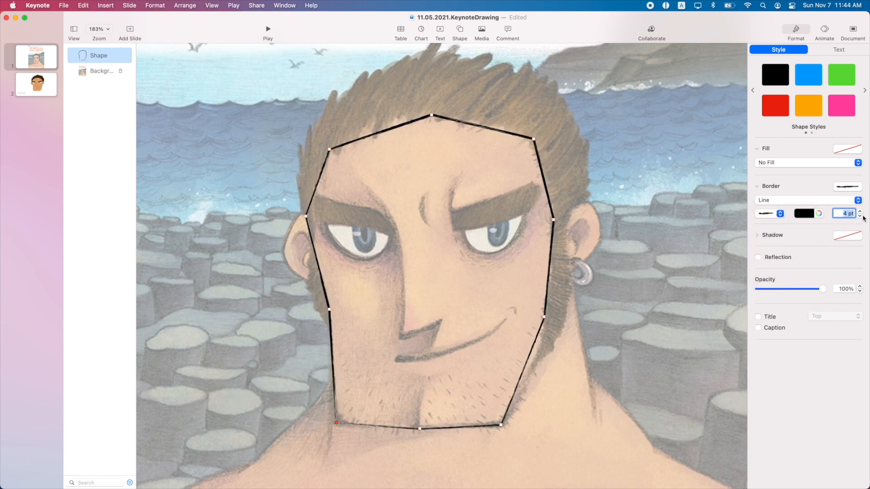
Turn the corner points at both sides of the forehead, the left temple and the left cheek of the face outline into smooth curves
double_click(533, 140)
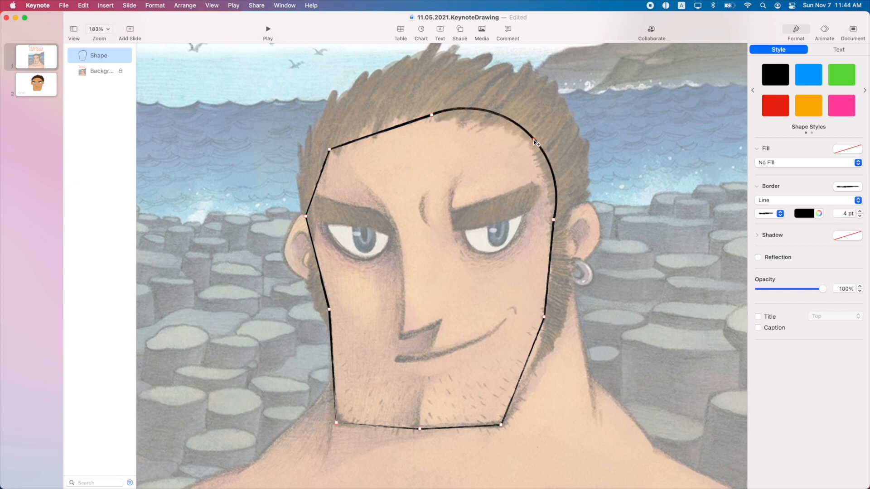
double_click(329, 150)
double_click(305, 217)
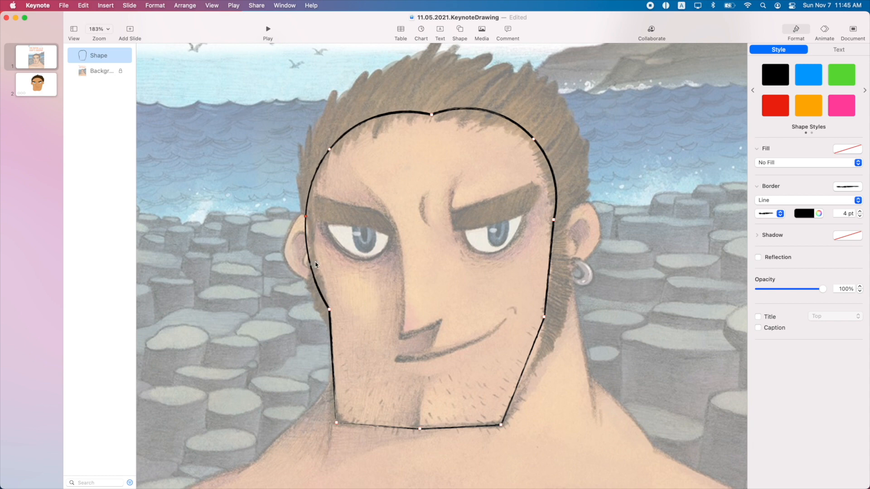
double_click(329, 311)
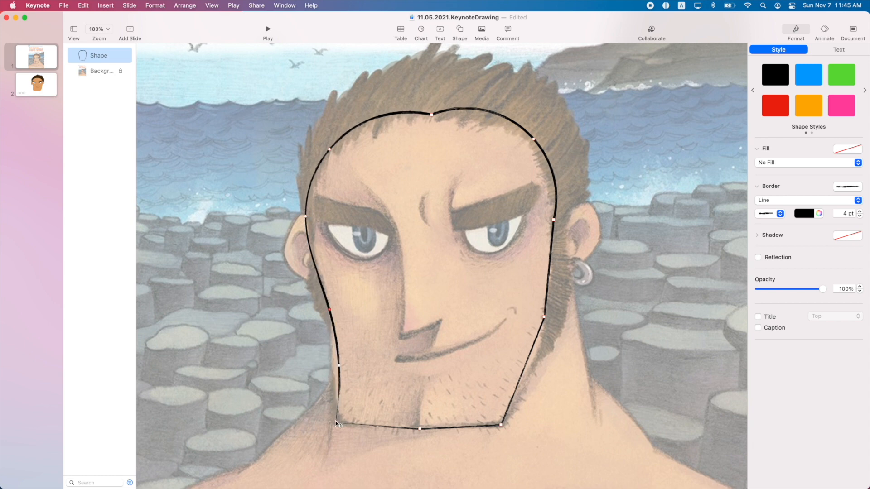
left_click(339, 429)
left_click(337, 425)
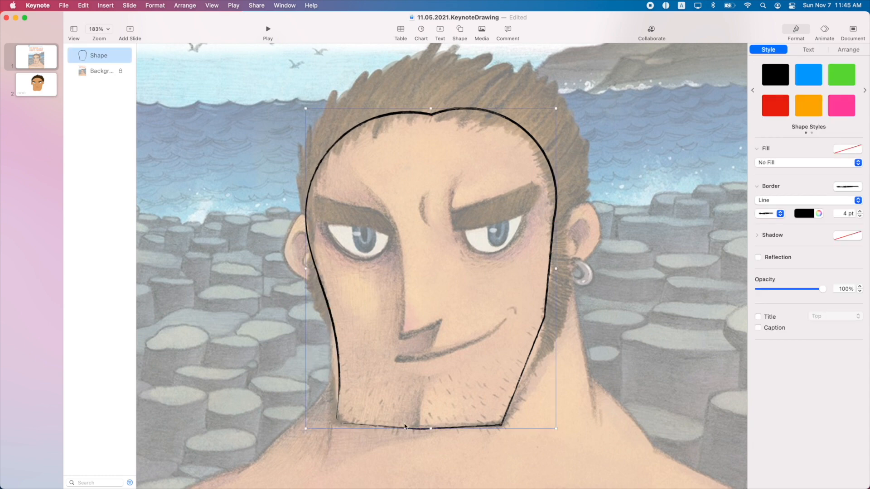
Smooth the face outline's two jaw corners, its right cheek point and the top centre point of the hairline into curves
double_click(502, 426)
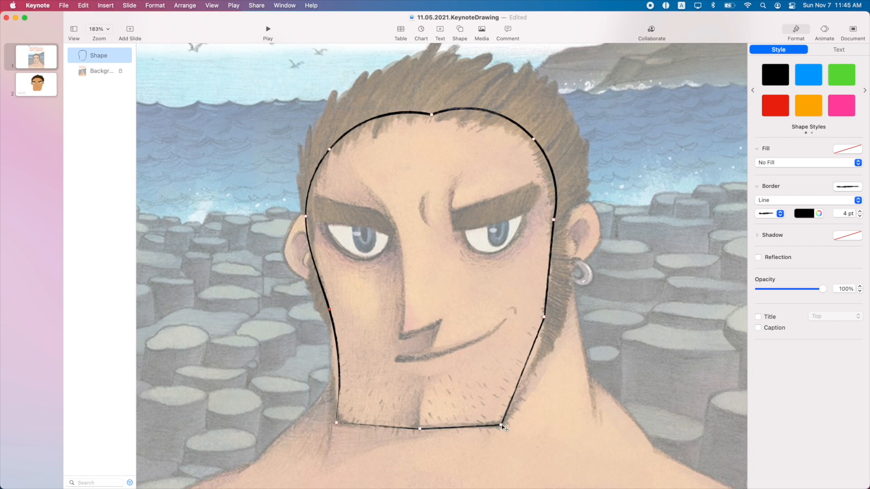
double_click(337, 424)
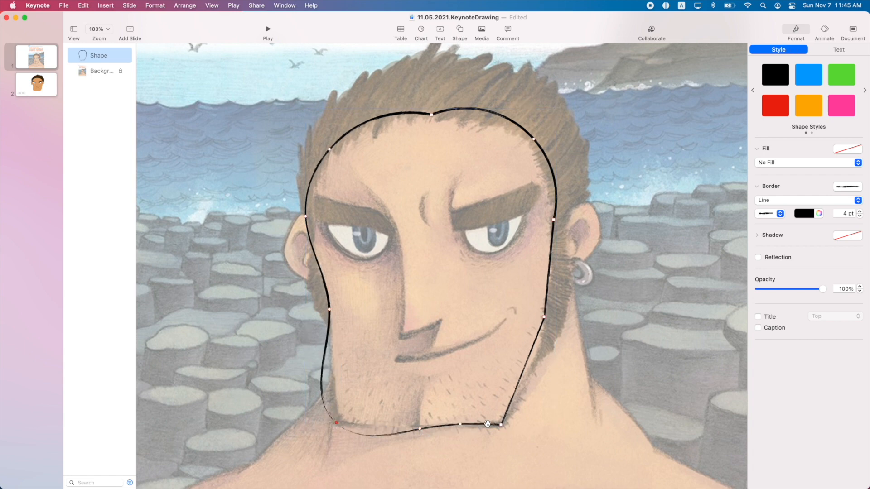
double_click(501, 426)
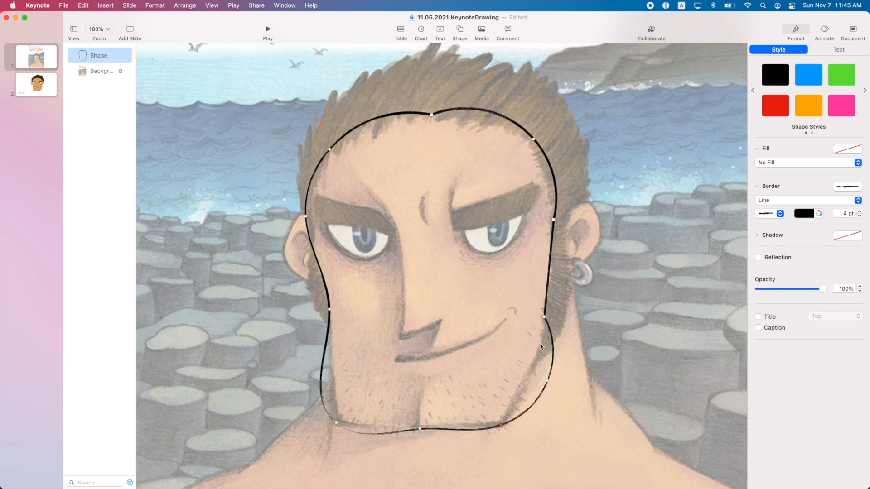
double_click(544, 317)
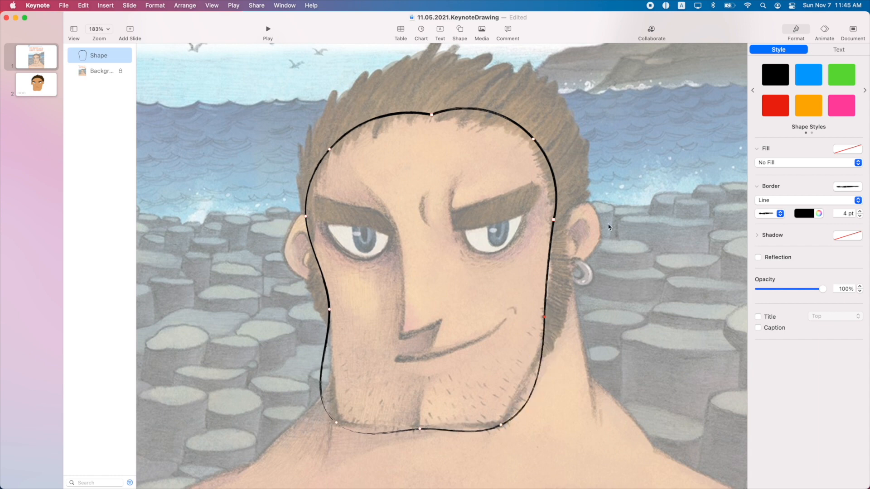
left_click(594, 189)
double_click(436, 115)
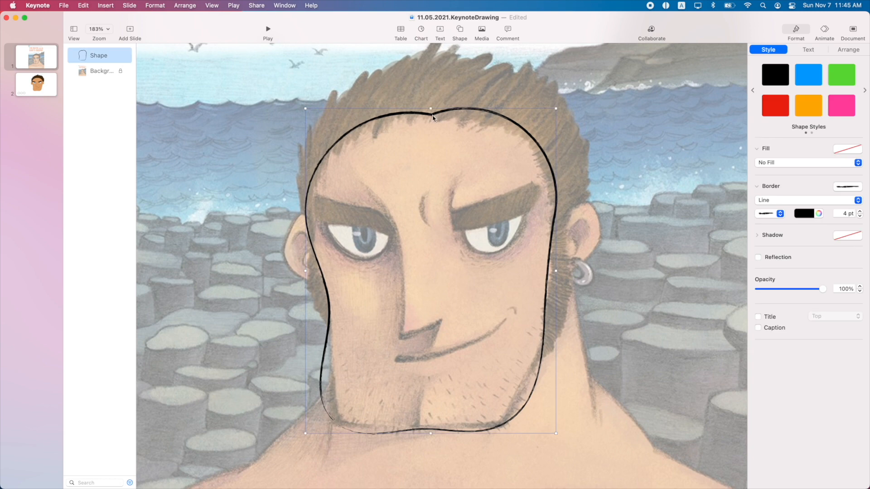
double_click(432, 115)
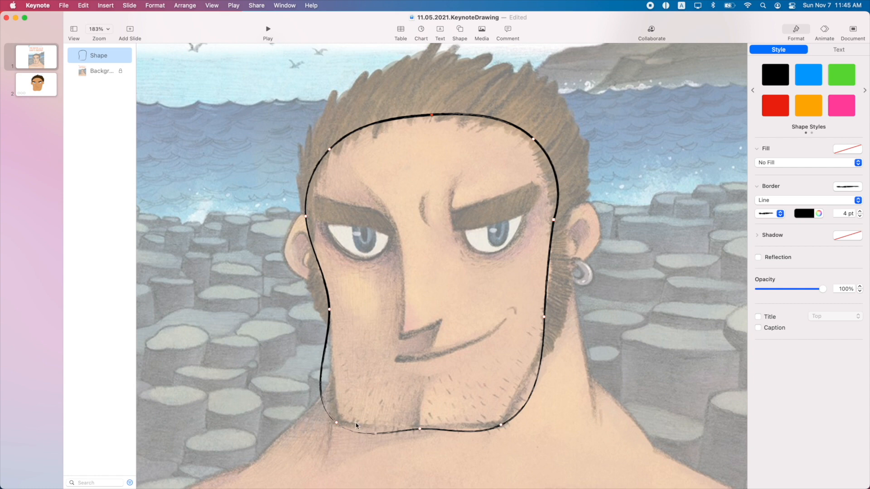
Pull the face outline's jaw corners inward and reshape its right cheek and lower jaw to follow the traced face
left_click_drag(337, 425, 342, 417)
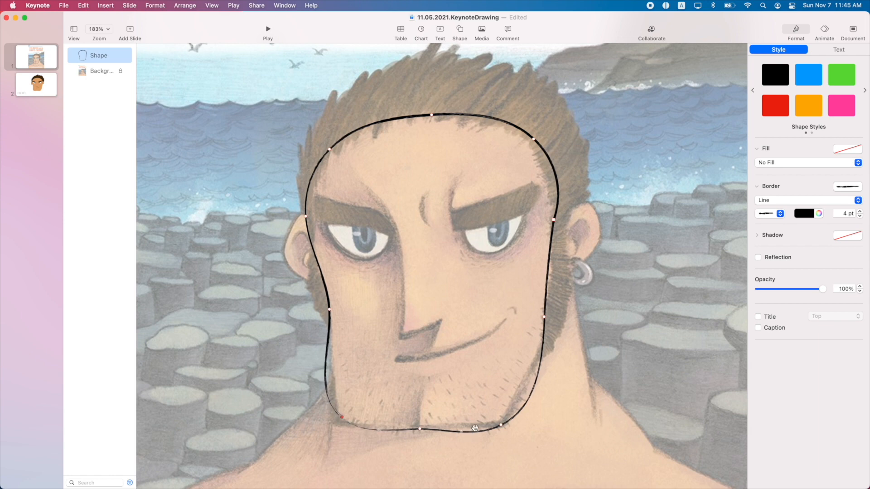
left_click_drag(501, 425, 502, 420)
left_click_drag(543, 316, 541, 317)
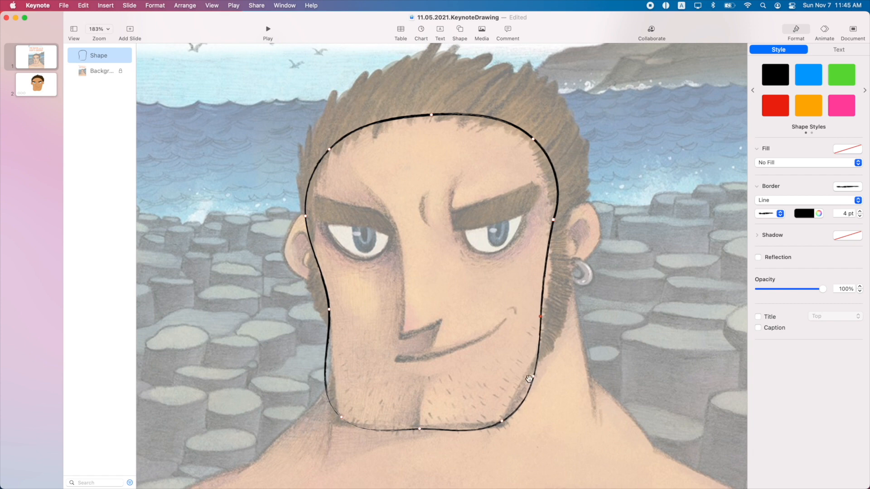
left_click_drag(532, 375, 525, 375)
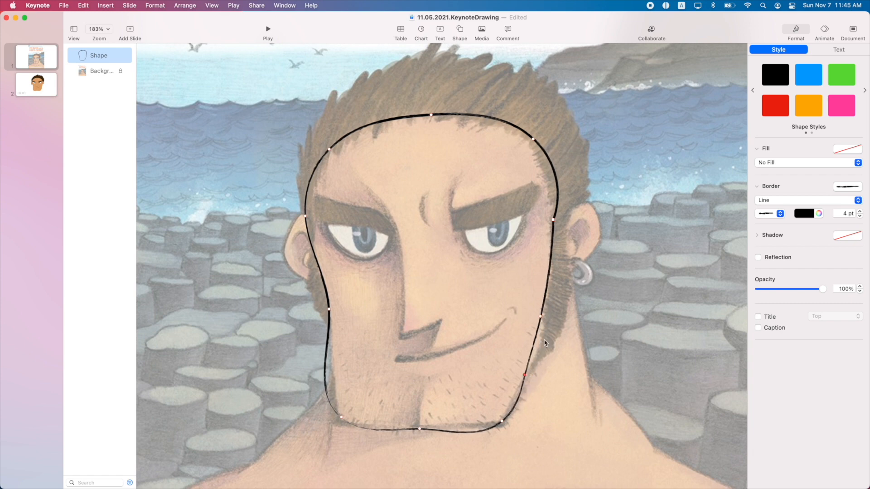
left_click_drag(541, 317, 545, 318)
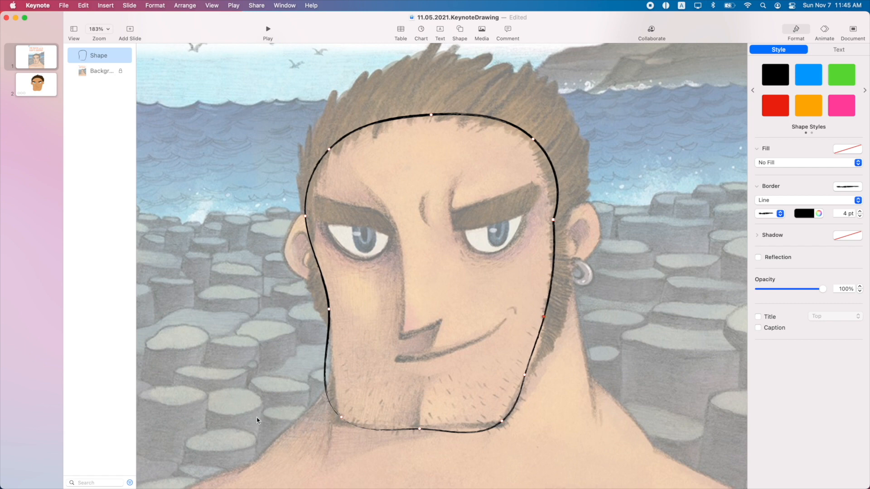
Fine-tune the left jaw, both temples and the forehead points of the outline to match the face, and finish editing the shape
left_click_drag(326, 369, 332, 367)
left_click_drag(332, 150, 334, 150)
left_click_drag(305, 216, 312, 214)
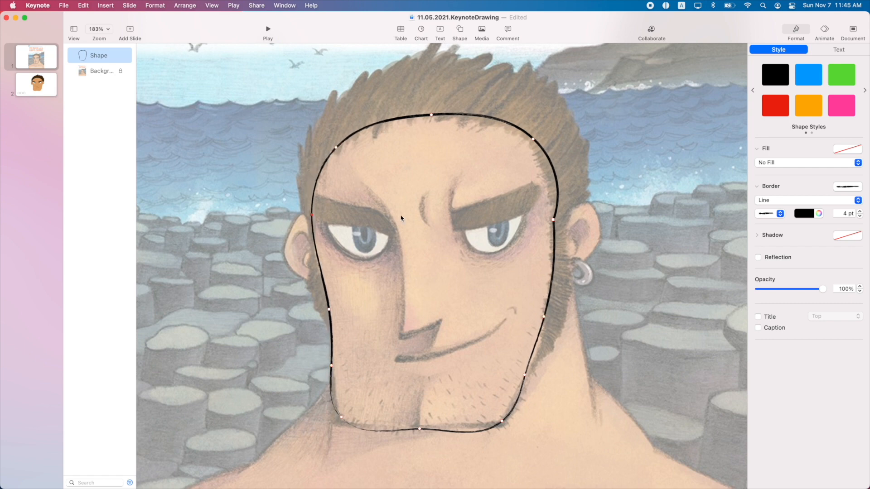
left_click_drag(553, 220, 553, 219)
left_click_drag(533, 140, 533, 144)
left_click(348, 219)
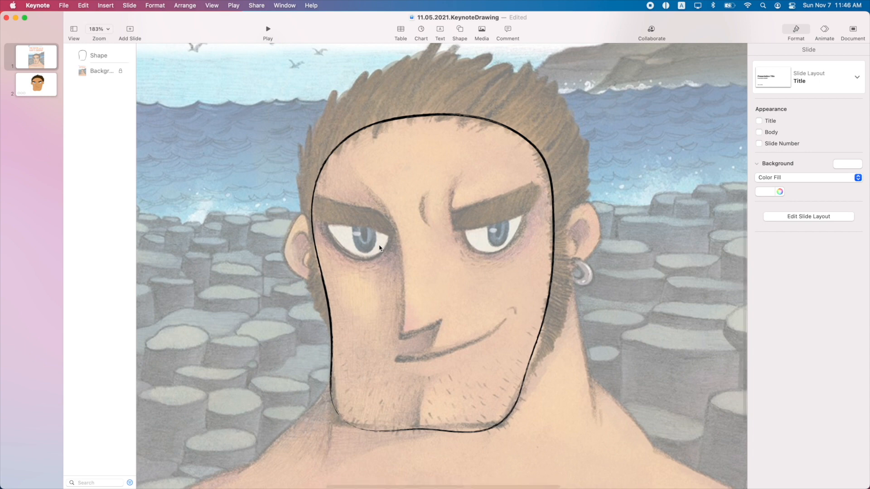
Trace the nose with the Pen tool as an open five-point line from the inner eyebrow down the bridge and around the nostril
left_click(459, 30)
left_click(550, 50)
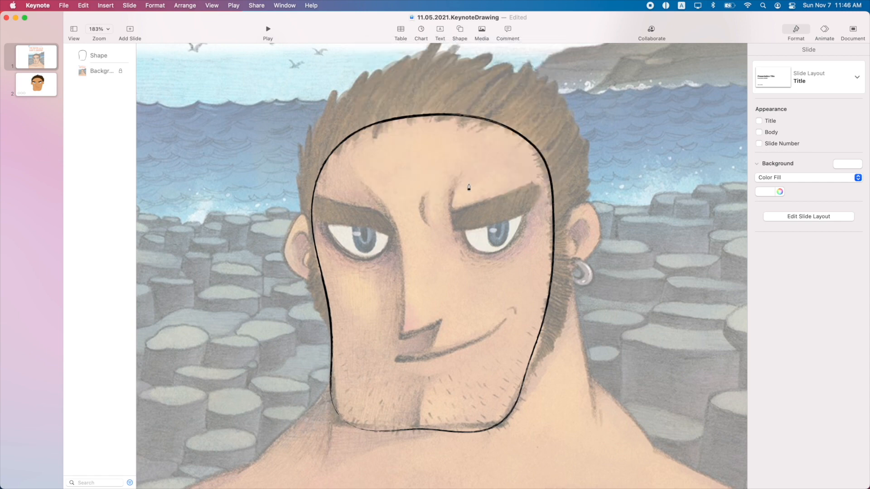
left_click(392, 221)
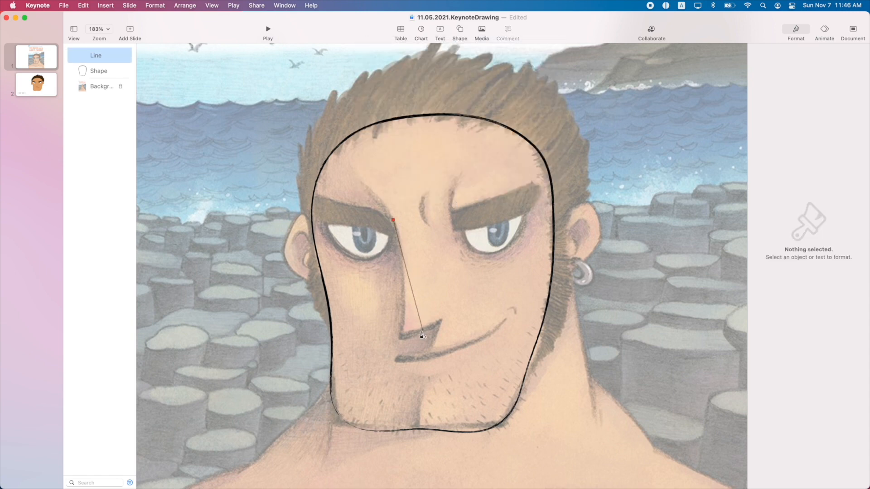
left_click(403, 284)
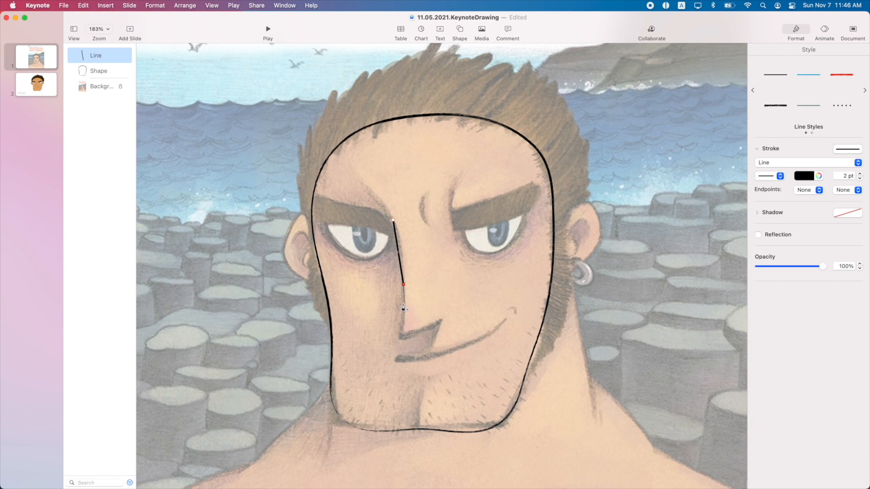
left_click(402, 337)
left_click(440, 321)
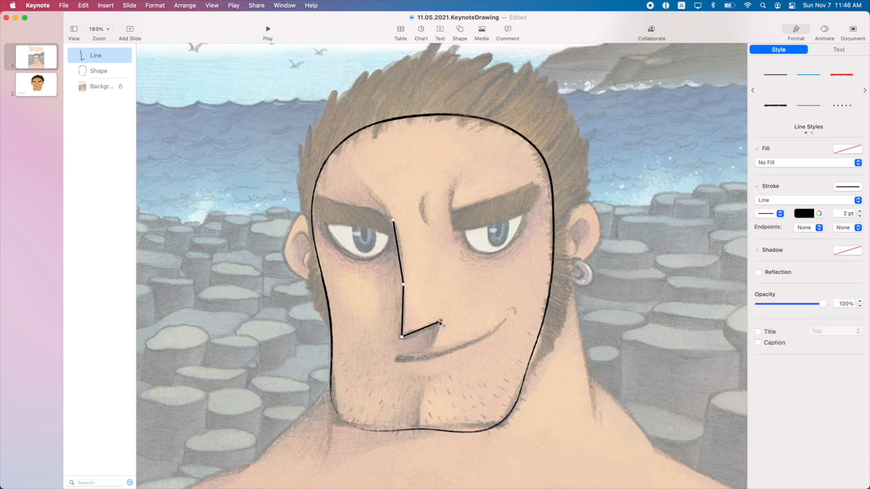
left_click(429, 348)
double_click(401, 338)
double_click(401, 338)
left_click(447, 302)
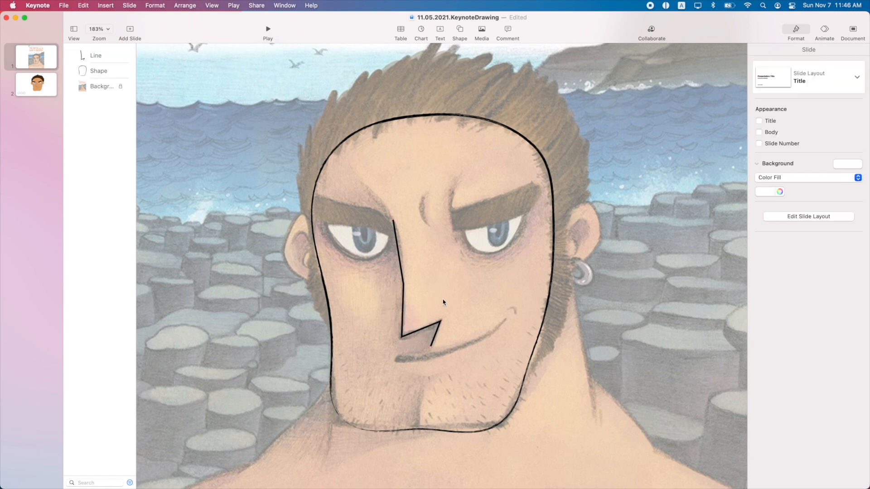
Move the top end of the nose line slightly toward the face's centre so the bridge runs nearly vertical
left_click(395, 229)
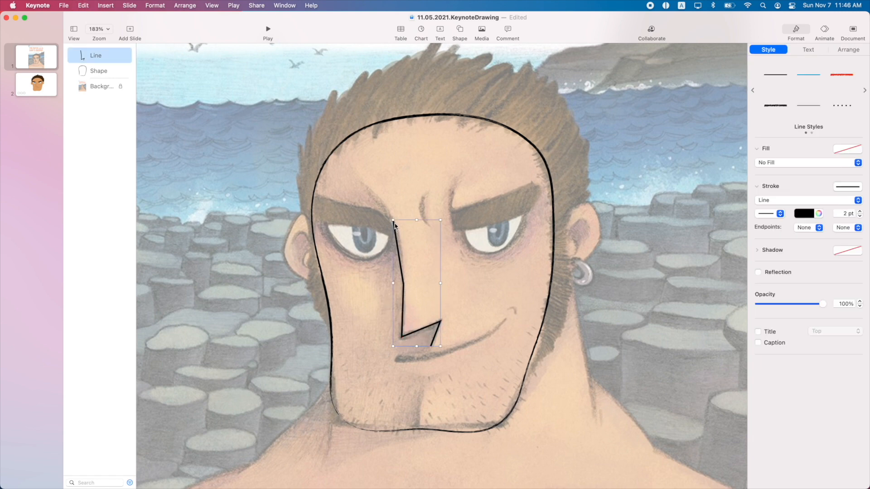
double_click(400, 270)
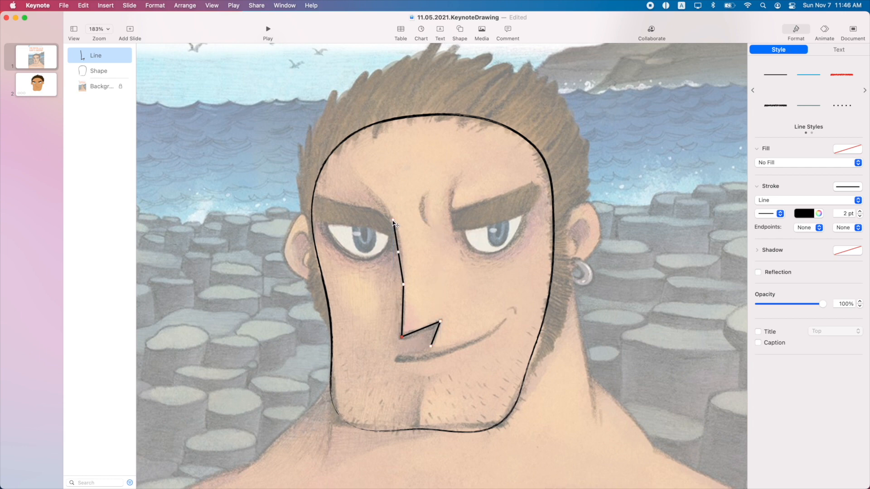
left_click_drag(393, 222, 401, 220)
left_click(478, 330)
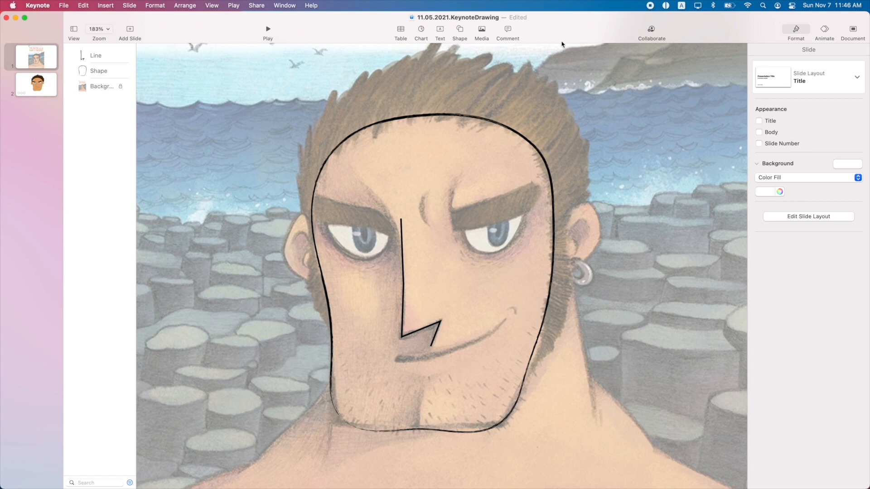
Trace the smile with the Pen tool as an open three-point line and smooth its middle point into a curve
left_click(460, 29)
left_click(551, 47)
left_click(397, 360)
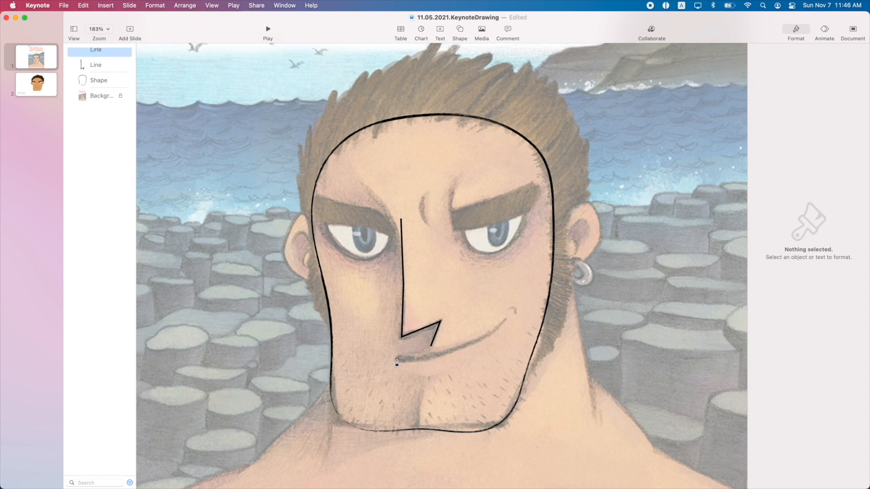
left_click(454, 353)
left_click(507, 321)
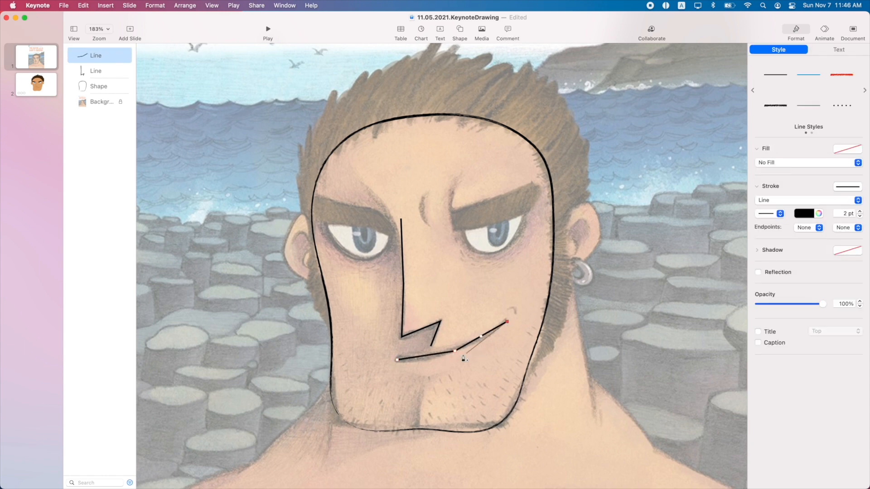
key("Escape")
double_click(455, 352)
left_click(479, 366)
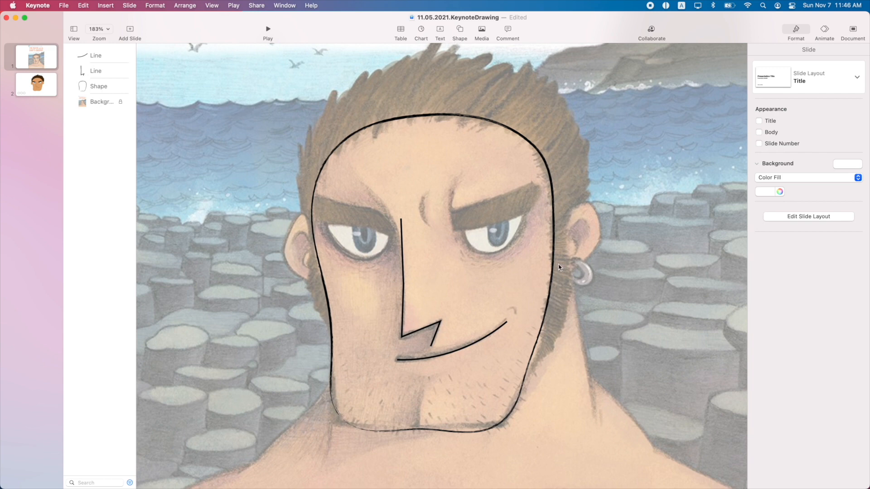
Trace the left ear with the Pen tool as a closed seven-point shape against the face outline and smooth its corners into curves
left_click(460, 30)
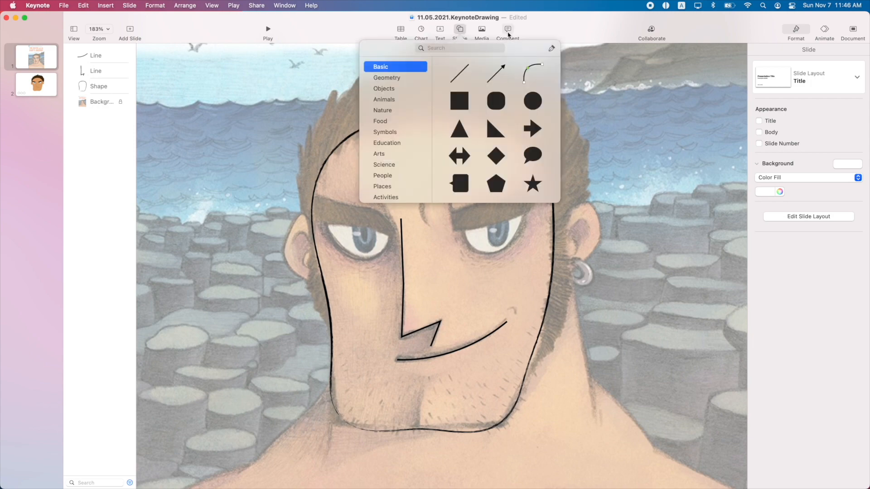
left_click(551, 49)
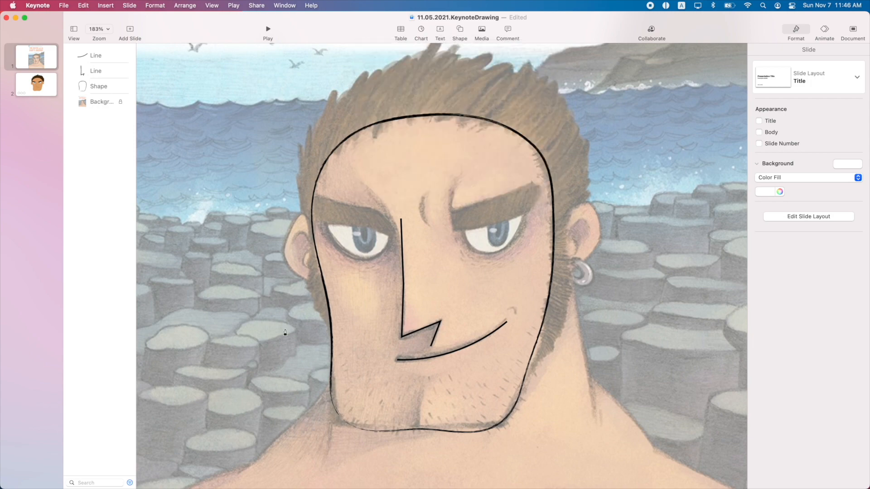
scroll(285, 332, "up", 2)
scroll(283, 339, "down", 3)
scroll(376, 218, "left", 5)
scroll(376, 218, "up", 3)
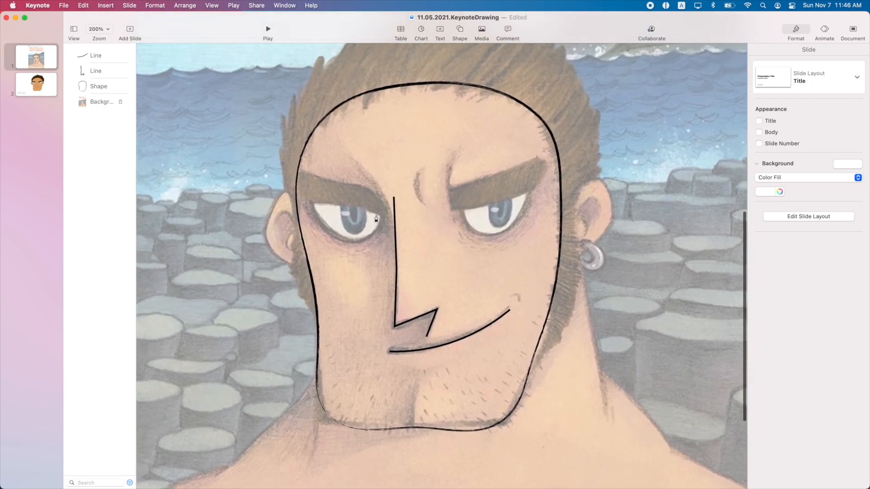
scroll(368, 248, "up", 4)
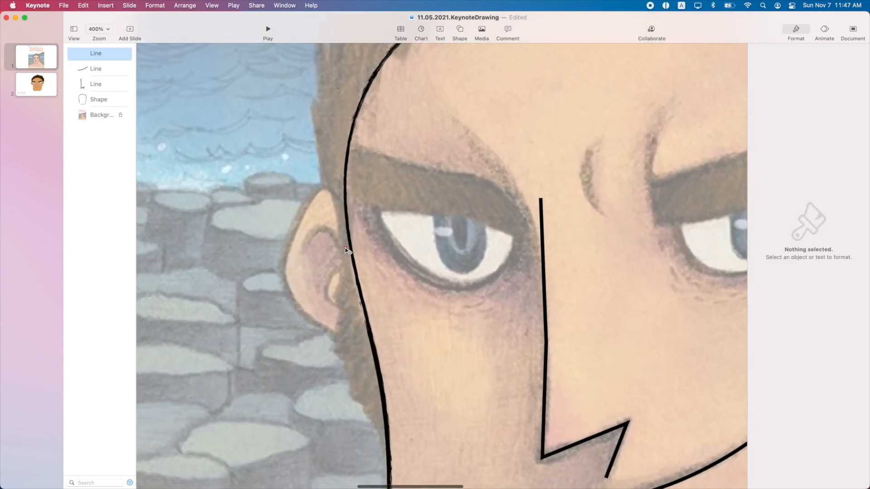
left_click(346, 248)
left_click(335, 191)
left_click(323, 189)
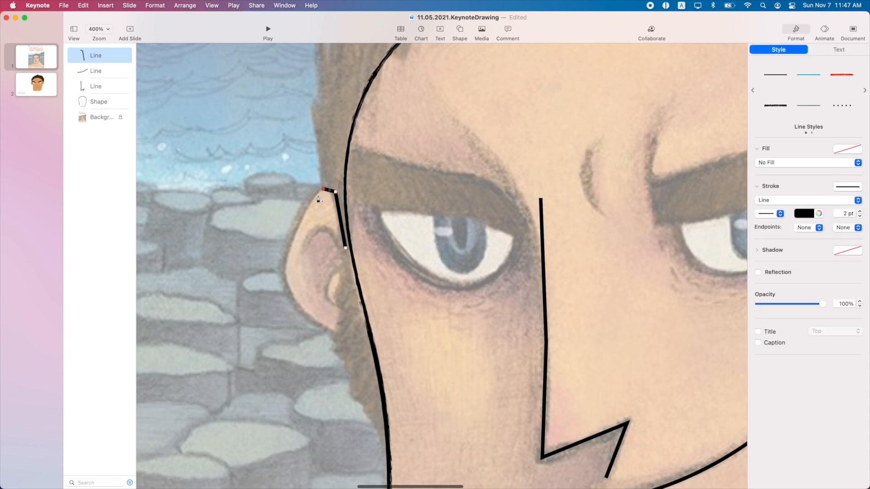
left_click(284, 260)
left_click(294, 304)
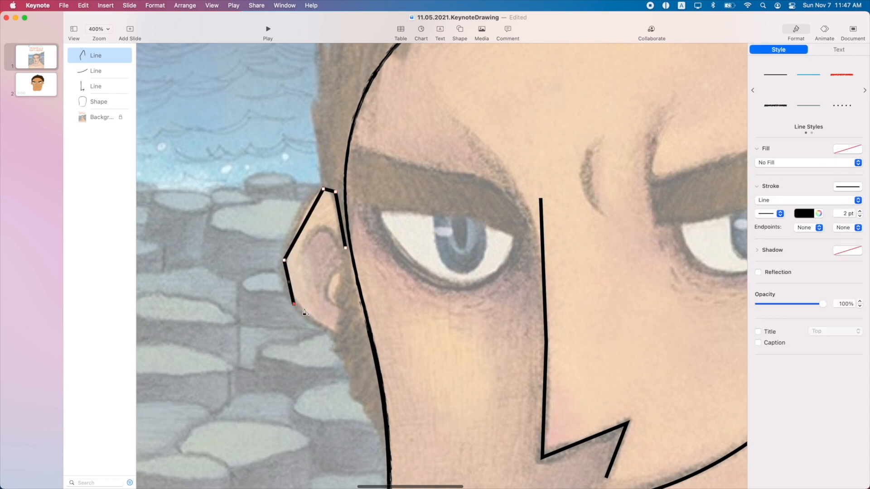
left_click(335, 339)
left_click(352, 289)
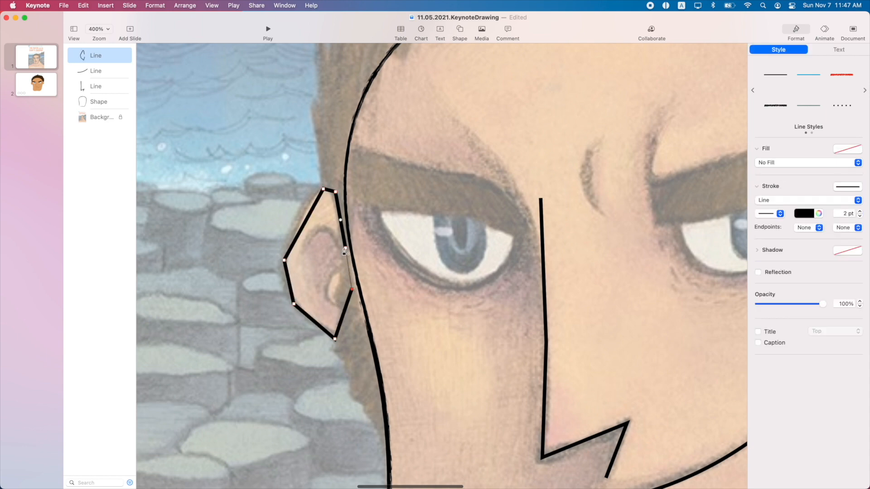
left_click(346, 248)
left_click(317, 194)
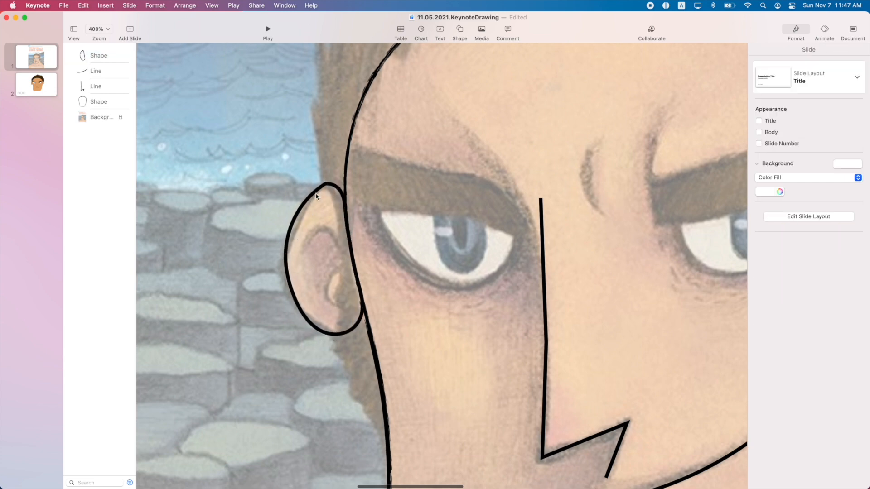
Edit the left ear shape's points so its upper outer edge follows the ear in the image more closely
scroll(317, 194, "down", 3)
scroll(316, 198, "left", 2)
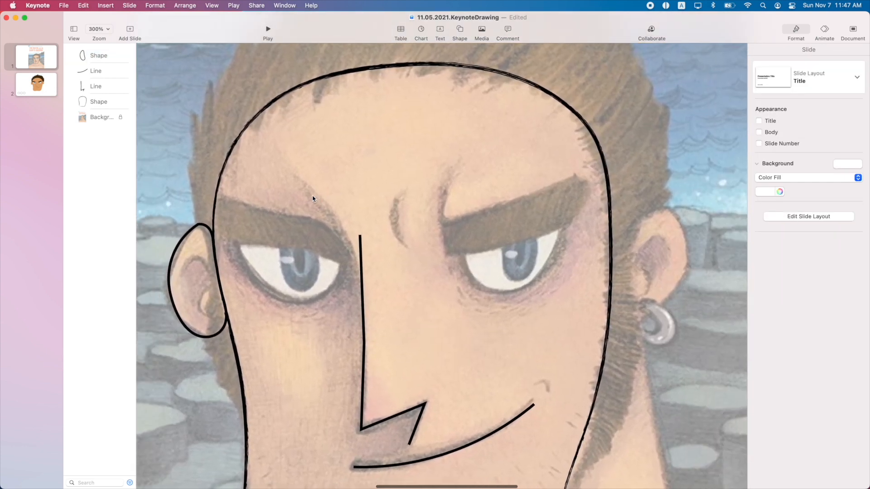
left_click(174, 254)
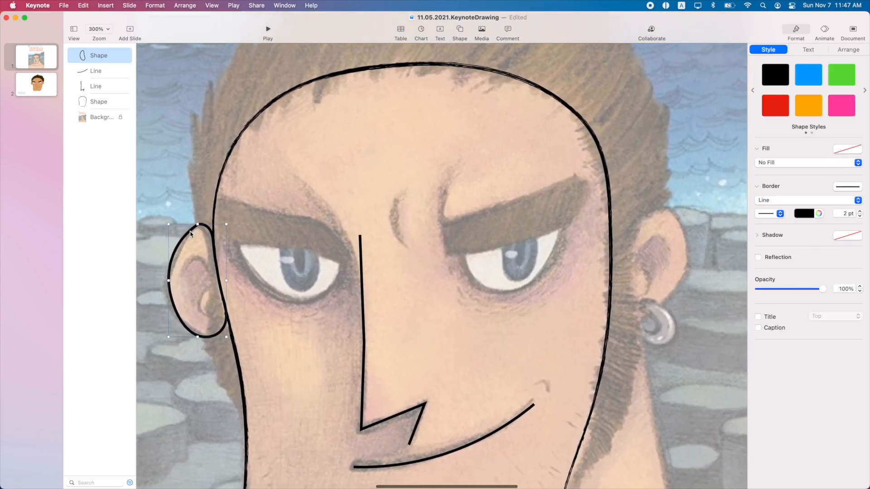
double_click(191, 233)
double_click(198, 225)
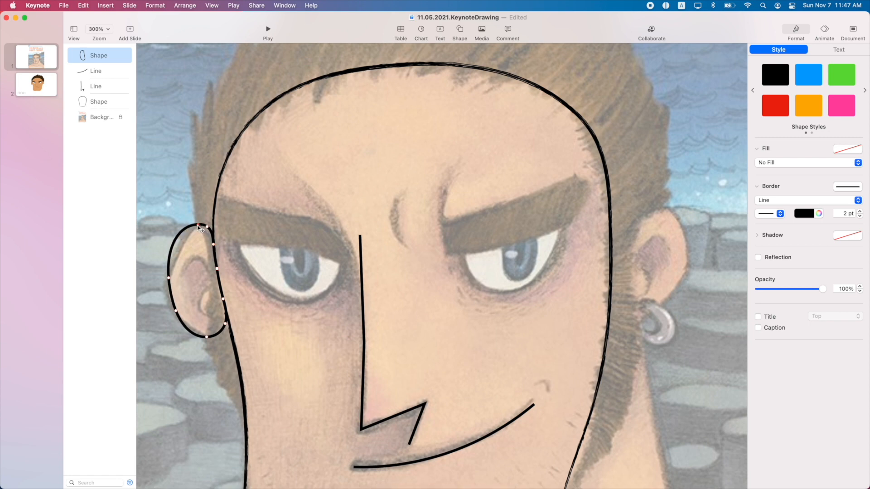
left_click_drag(175, 241, 179, 246)
Duplicate the left ear, move the copy to the right side of the head and flip it horizontally
key("super+d")
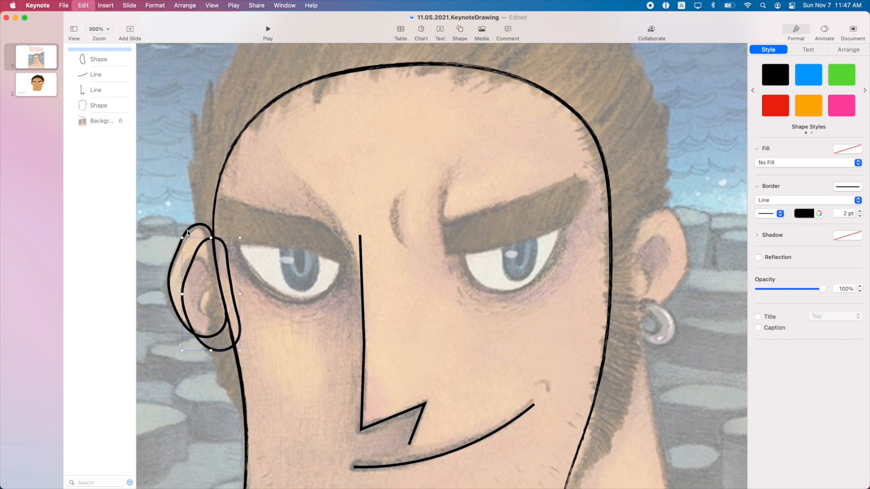
left_click_drag(196, 255, 603, 227)
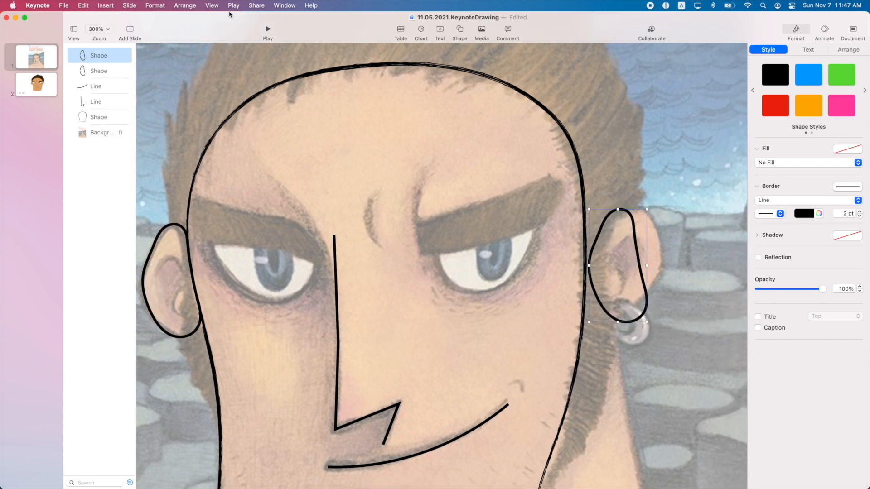
left_click(186, 6)
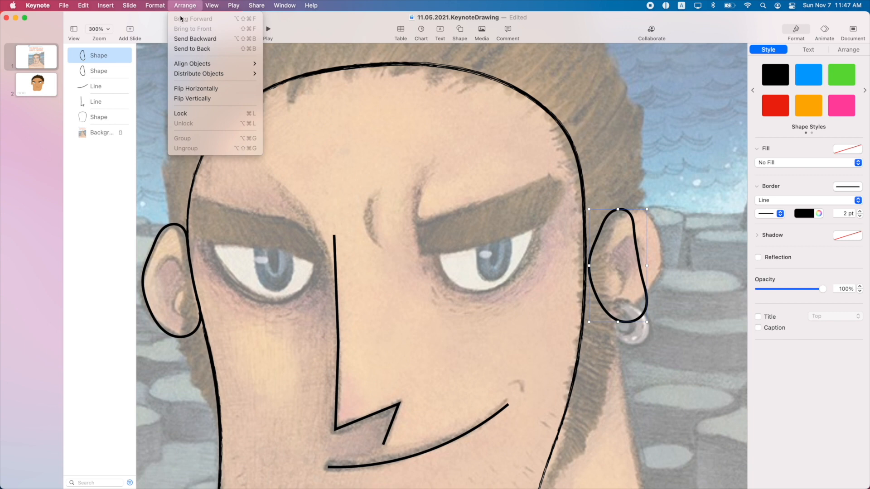
left_click(192, 91)
Rotate the right ear slightly counterclockwise and position it against the face outline
left_click_drag(640, 240, 637, 242)
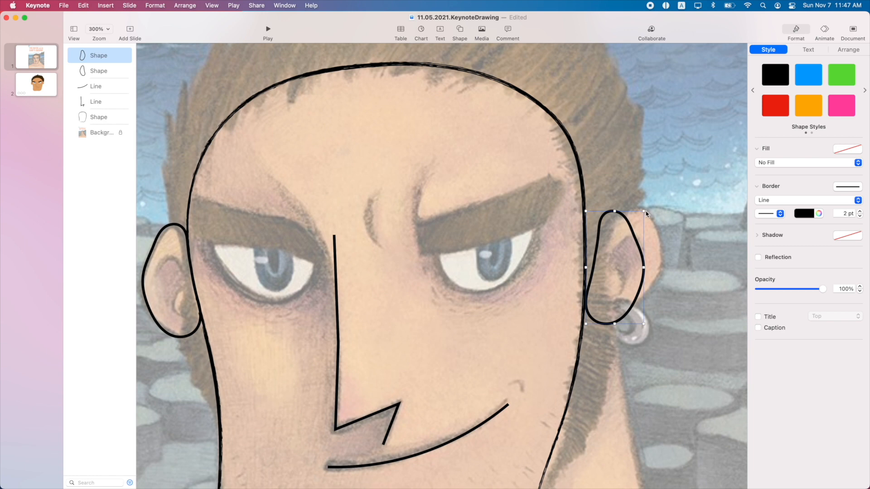
left_click_drag(643, 210, 633, 207)
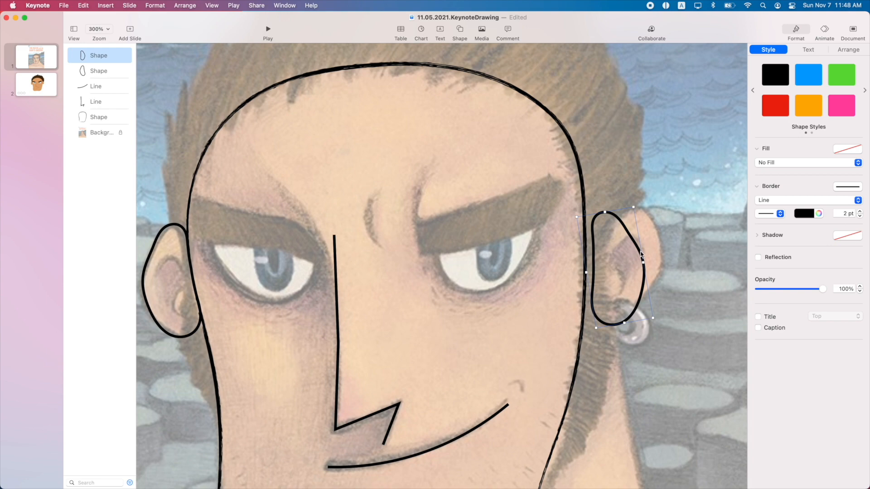
left_click_drag(642, 254, 633, 254)
scroll(633, 254, "down", 5)
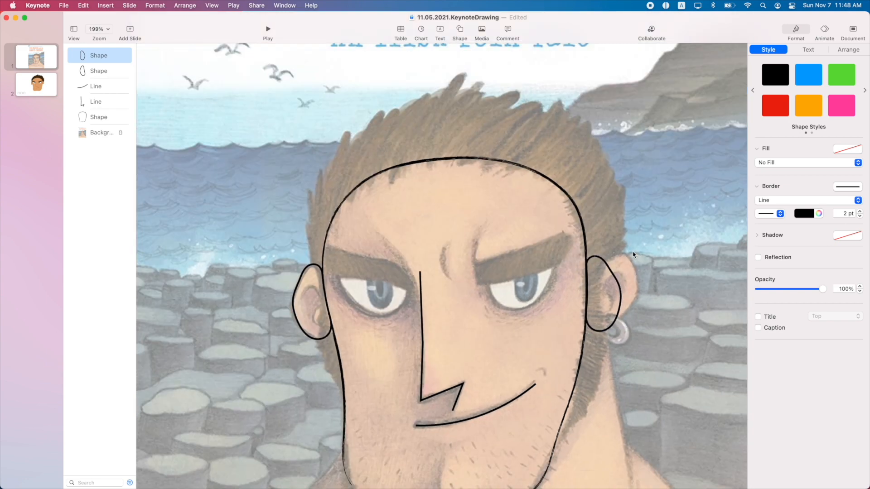
left_click(639, 267)
scroll(471, 289, "up", 2)
scroll(472, 290, "up", 1)
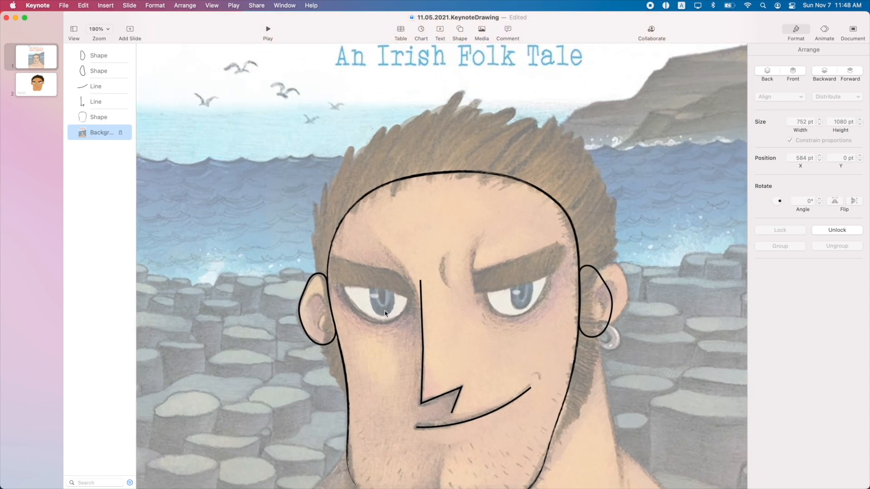
scroll(451, 328, "up", 3)
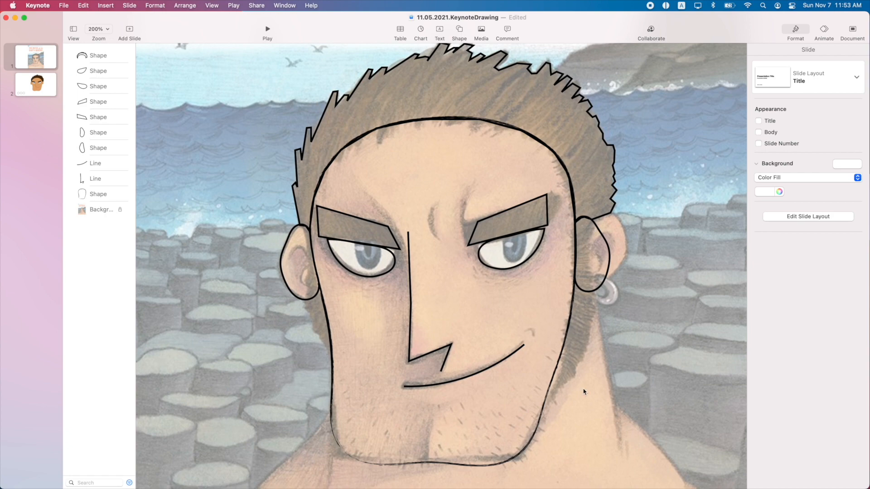
Unlock the background image and set its opacity to 0% so only the traced line art shows
scroll(647, 166, "down", 5)
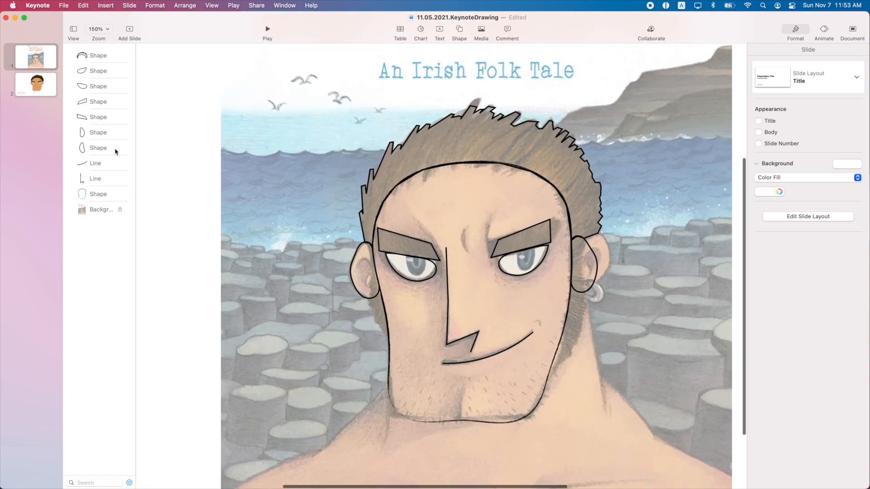
left_click(108, 213)
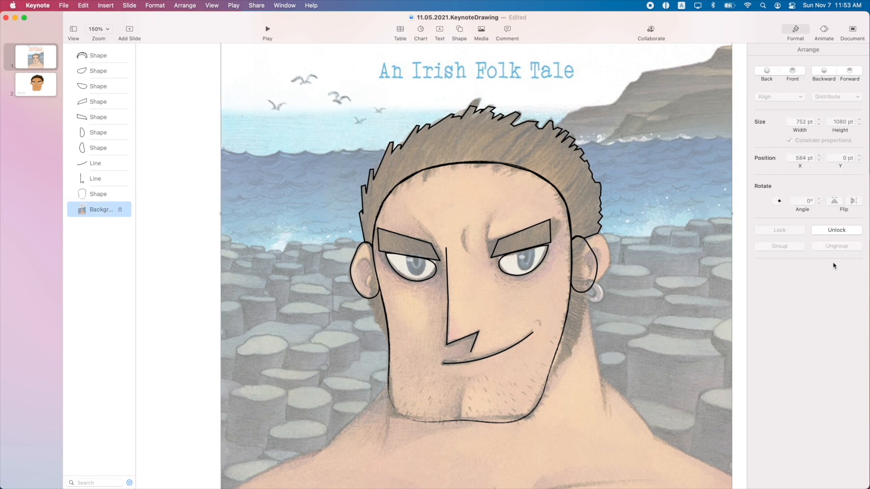
left_click(836, 230)
left_click_drag(792, 241, 687, 244)
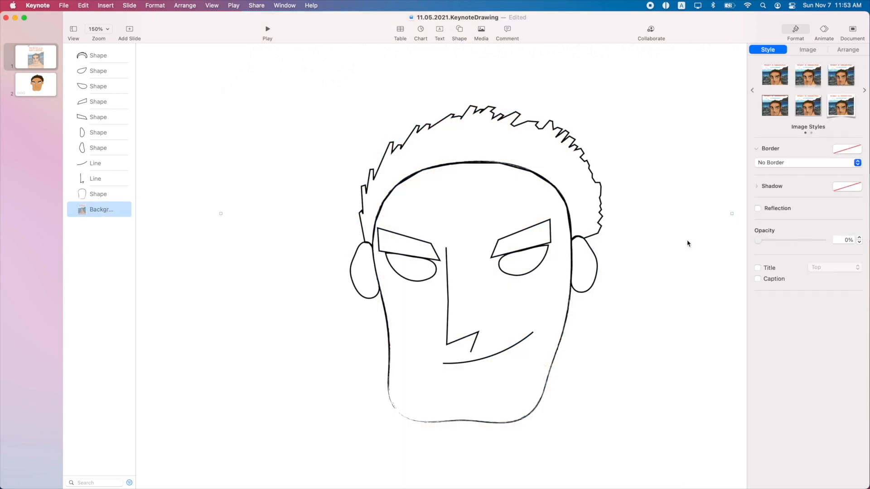
Examine the border type options of the hair shape and the stroke styles of the face outline
left_click(601, 186)
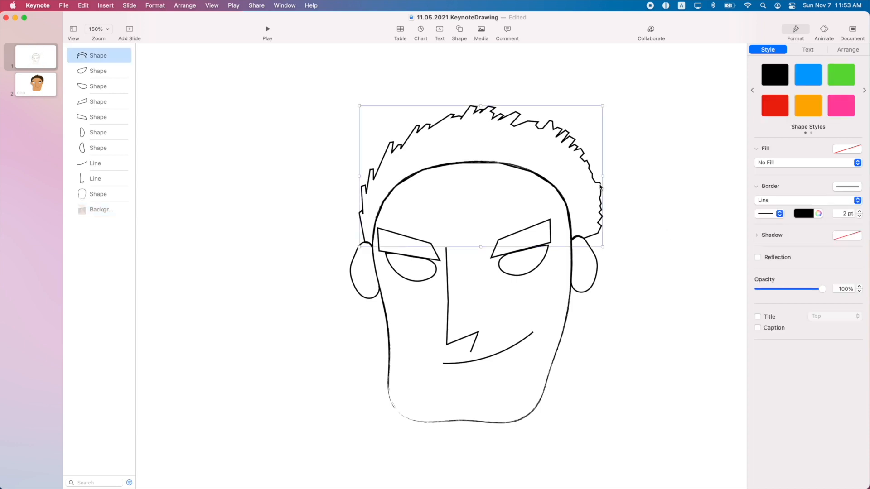
left_click(785, 200)
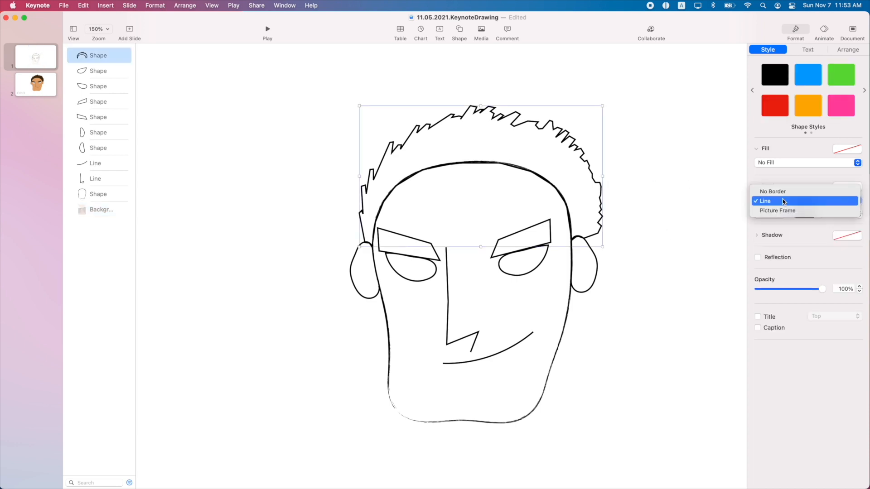
left_click(784, 201)
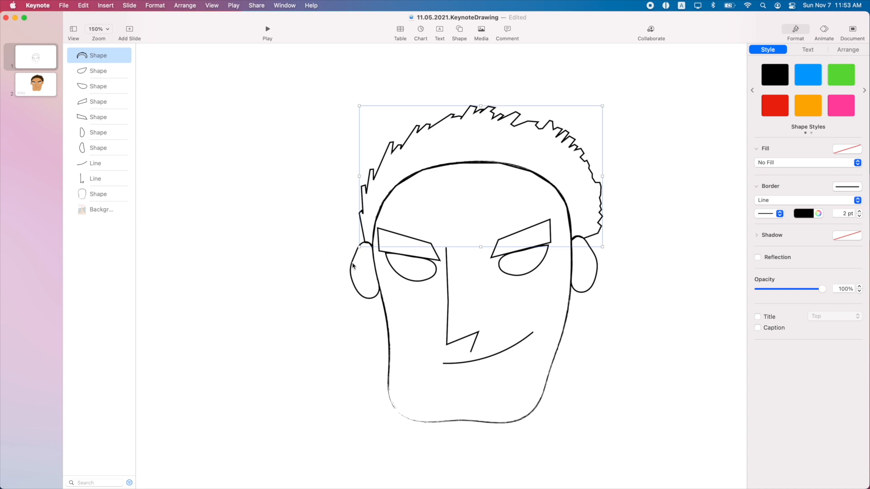
left_click(563, 335)
left_click(779, 215)
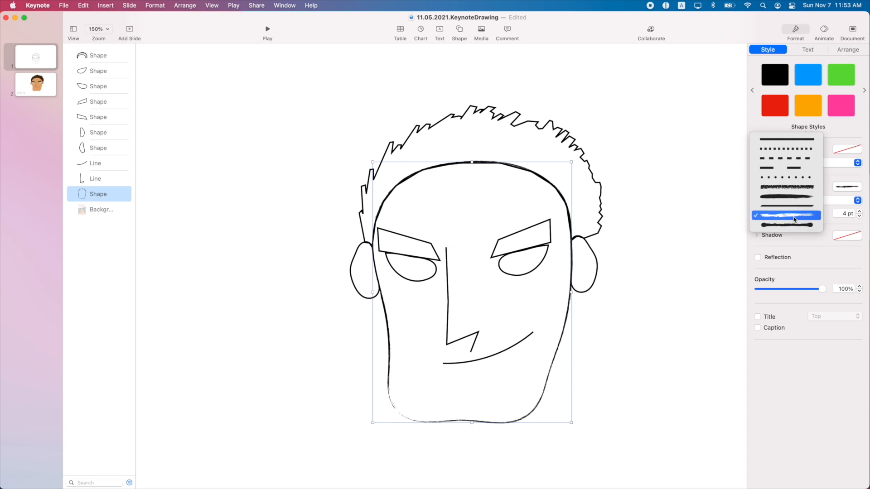
left_click(822, 217)
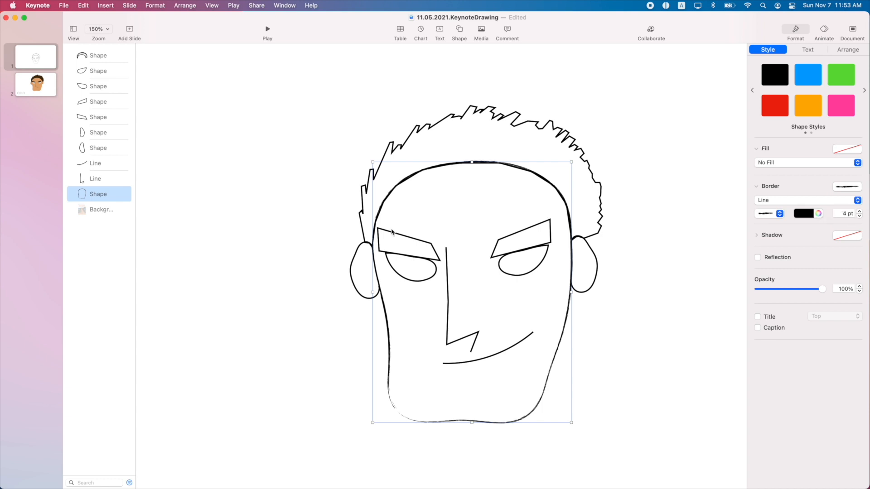
Apply the face outline's brush stroke style to the ears, eyebrows, eyes, hair, nose and mouth
left_click(363, 248)
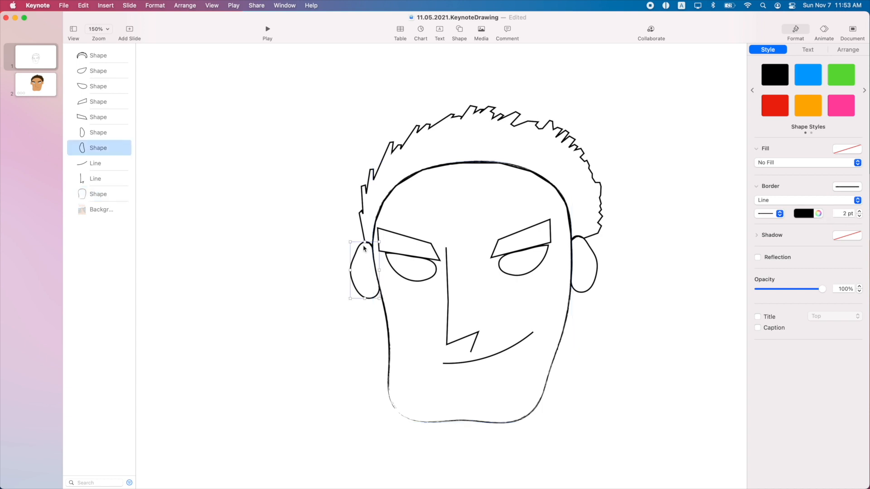
left_click(391, 234, "shift")
left_click(393, 269, "shift")
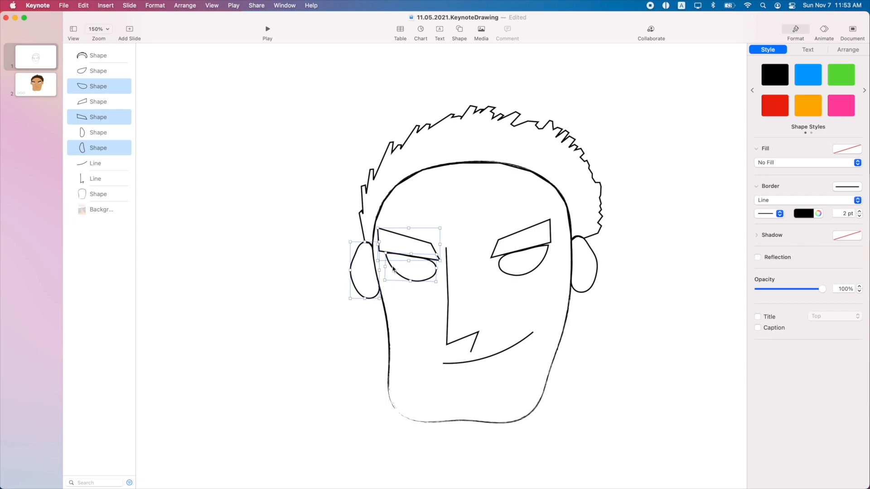
left_click(510, 240, "shift")
Select the background image and raise its opacity to 99%
left_click(657, 136)
left_click(776, 50)
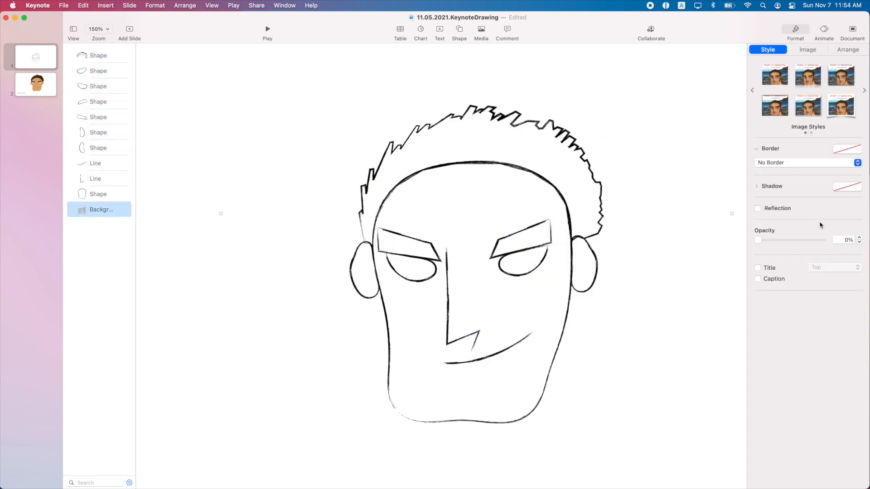
mouse_move(760, 244)
left_mouse_down()
mouse_move(856, 253)
mouse_move(749, 266)
mouse_move(823, 258)
left_mouse_up()
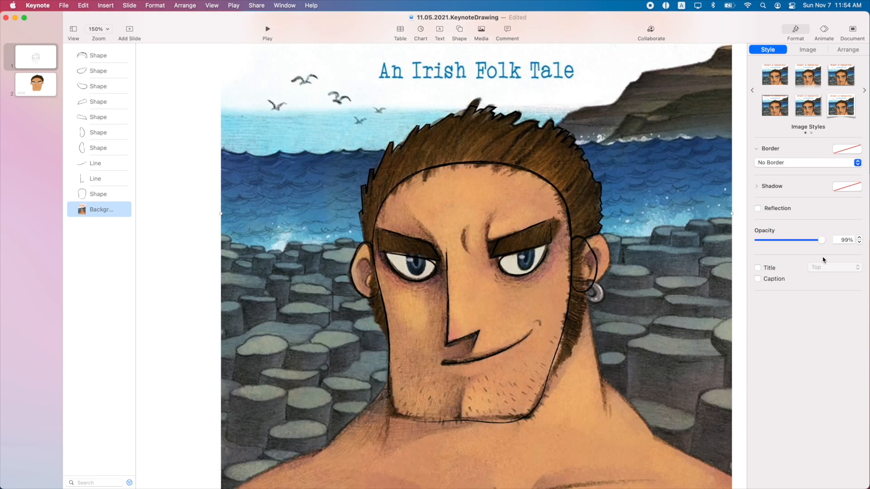
scroll(561, 390, "down", 1)
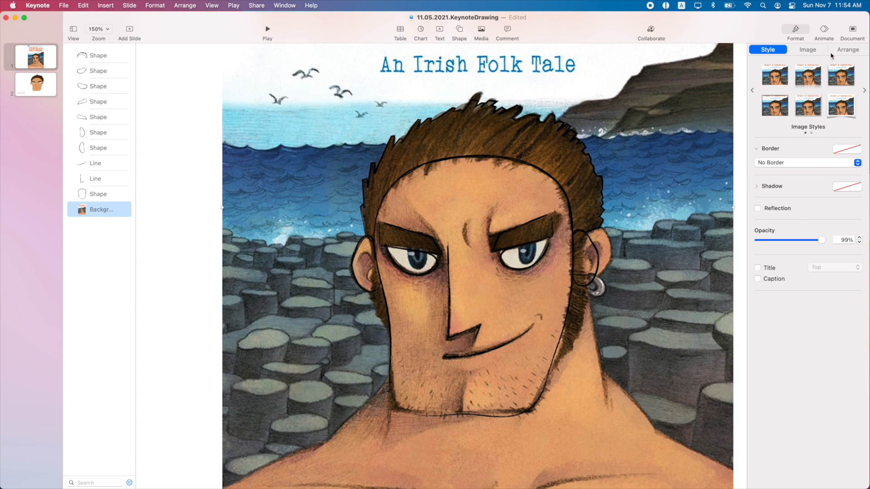
Fill both ear shapes with the skin colour E8AB79 sampled from the forehead in the cover image
left_click(598, 272)
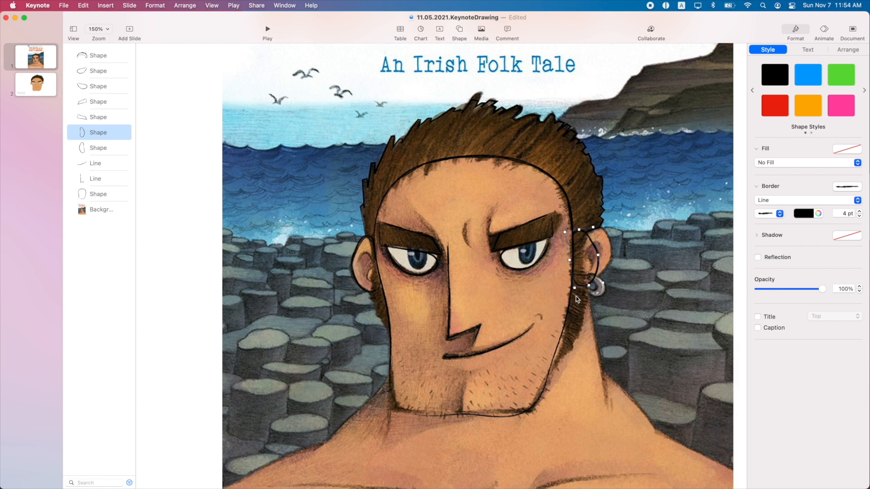
left_click(624, 297)
left_click(598, 275)
left_click(353, 263, "shift")
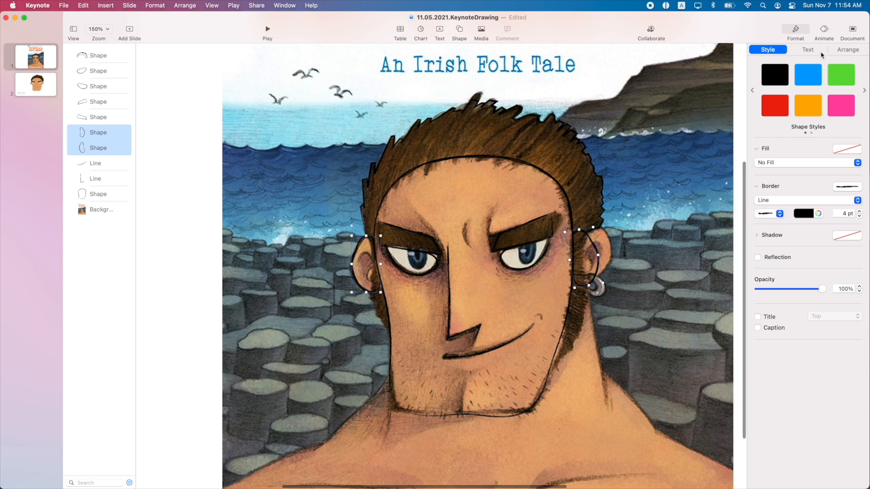
left_click(817, 214)
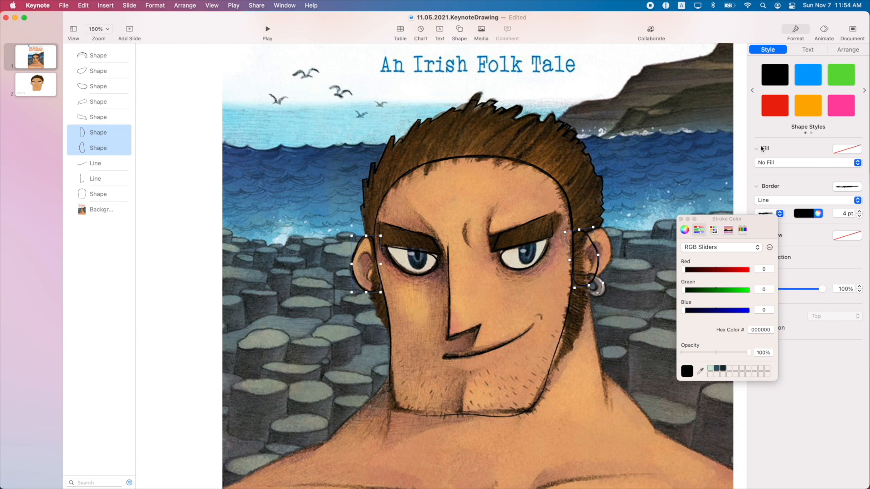
left_click(680, 220)
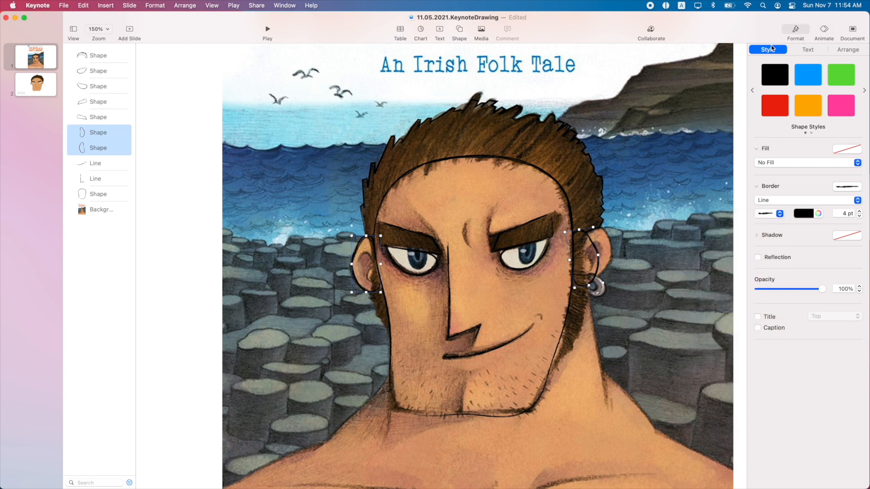
left_click(776, 163)
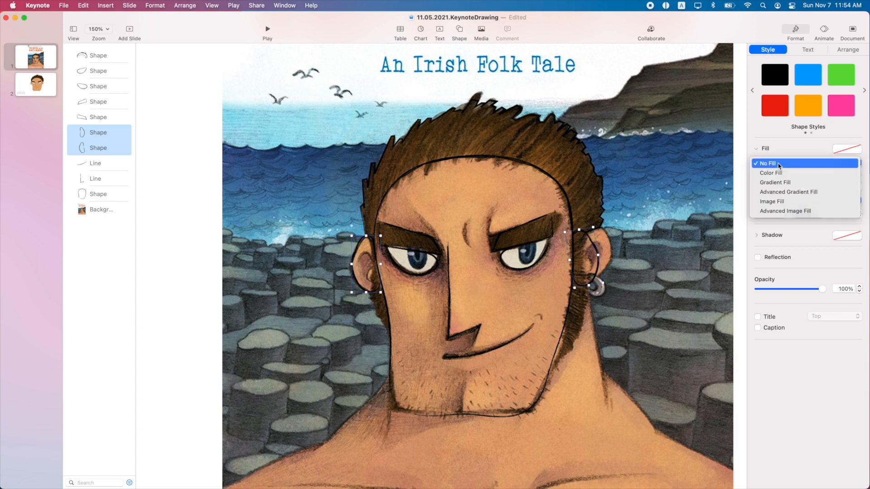
left_click(775, 173)
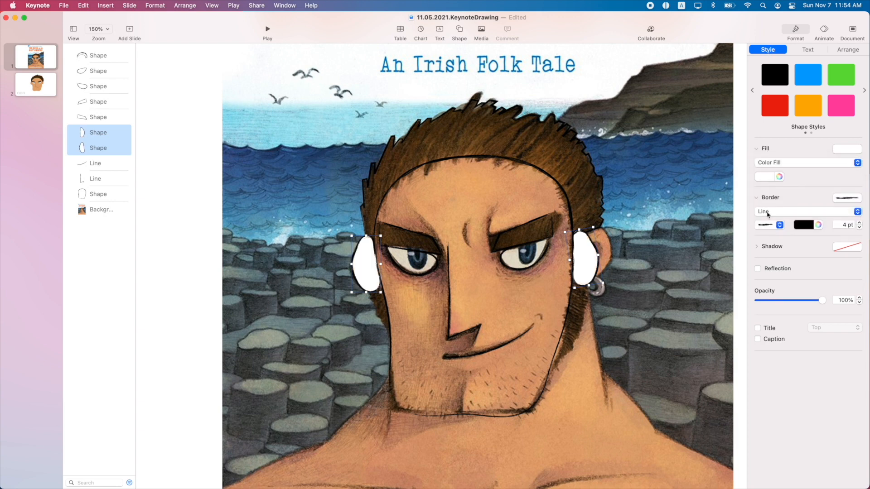
left_click(779, 177)
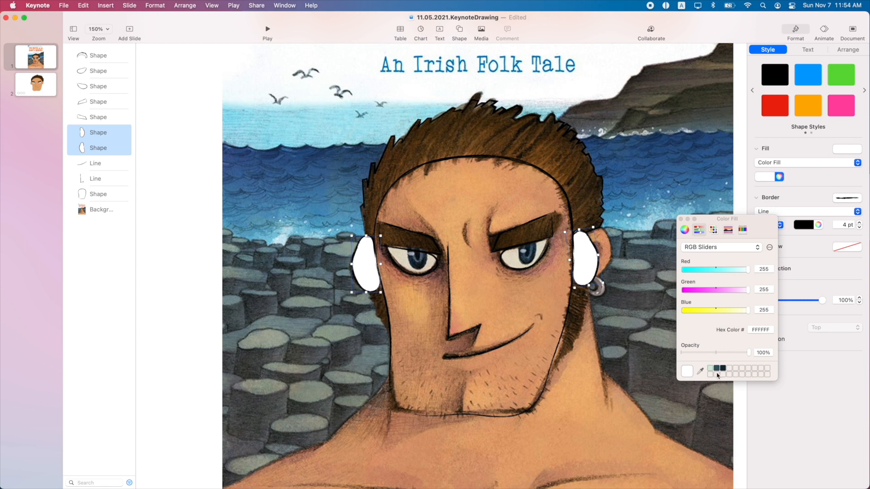
left_click(700, 371)
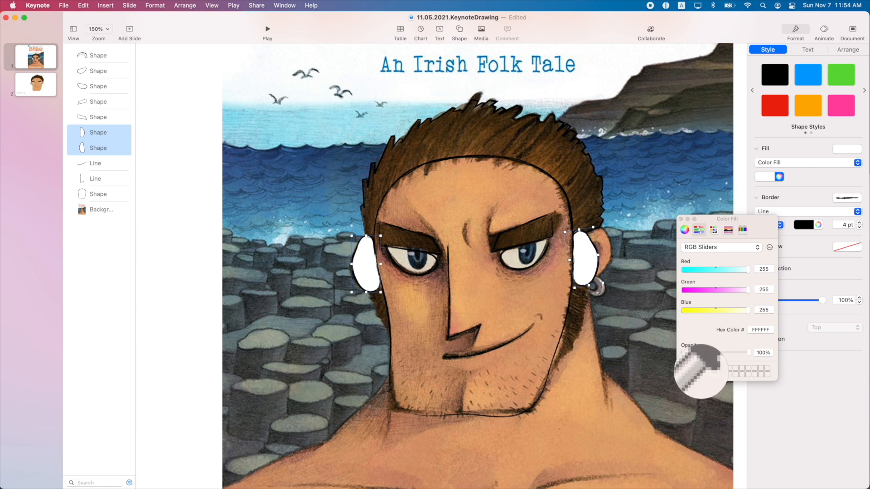
left_click(503, 192)
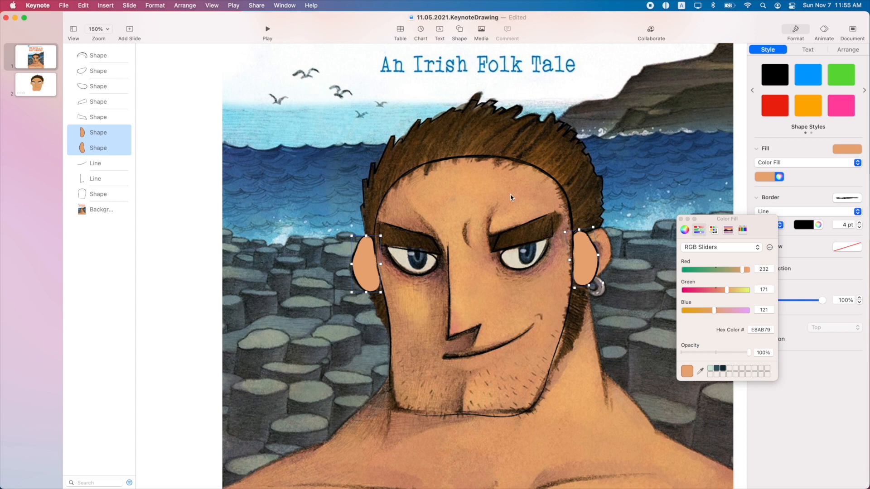
left_click(562, 337)
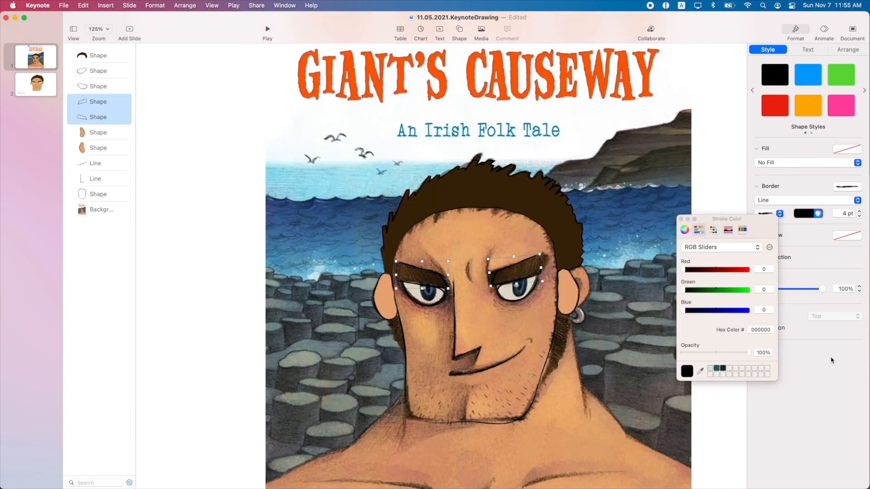
Set the border colour of both eye shapes to white, hex FFFFFF
left_click(632, 361)
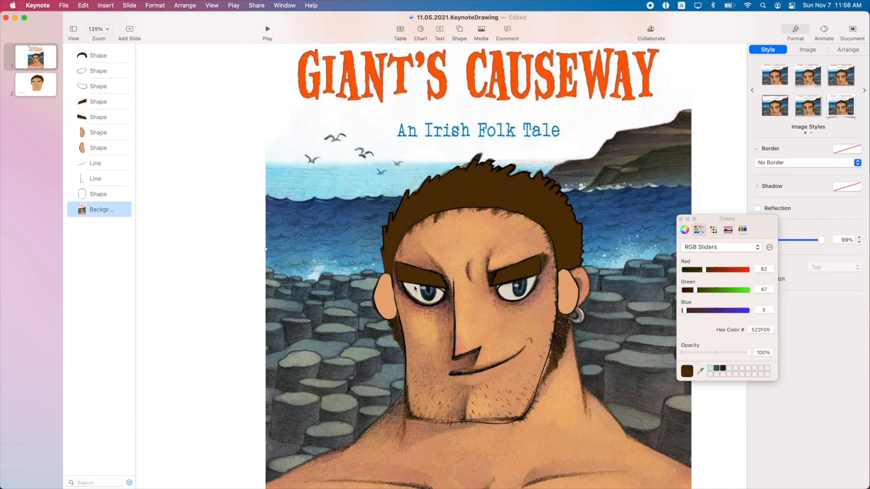
left_click(446, 300)
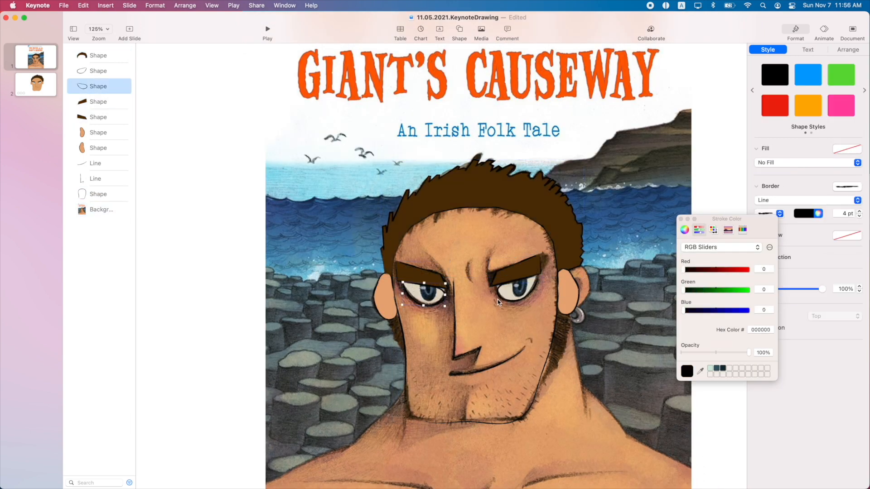
left_click(504, 300, "shift")
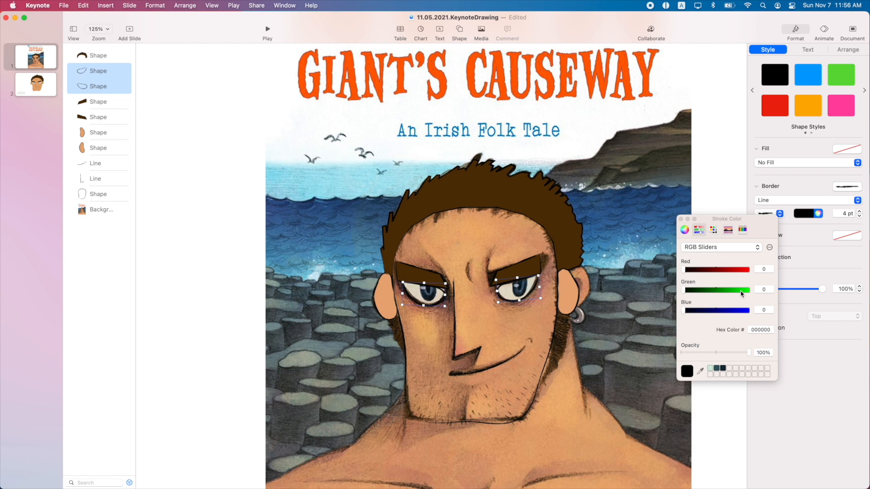
left_click(752, 329)
type("fff")
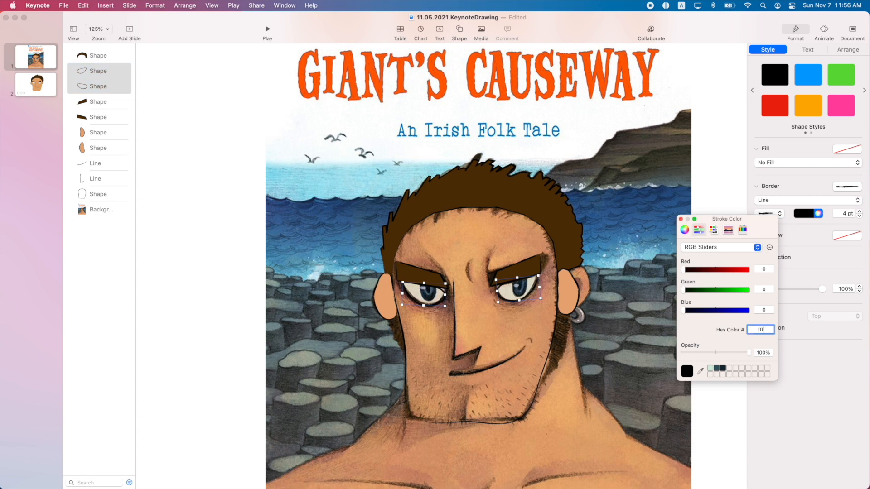
type("fff")
key("Return")
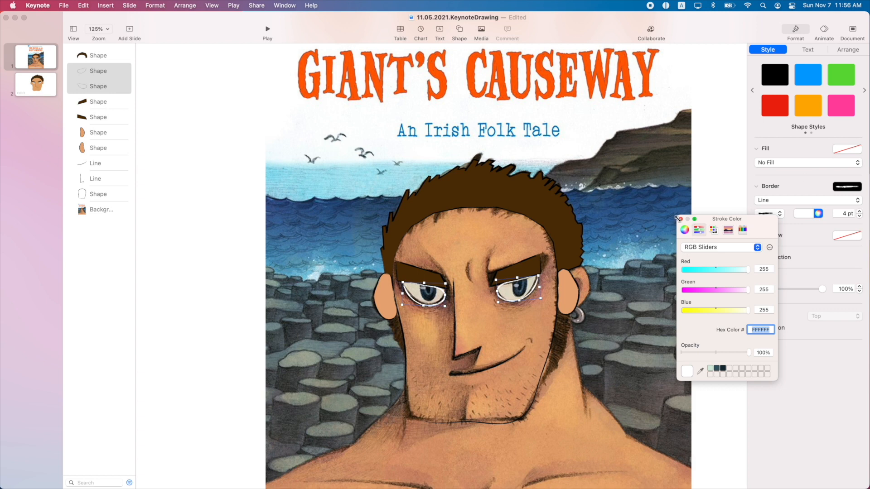
Give both eye shapes a colour fill of white, hex FFFFFF
left_click(770, 164)
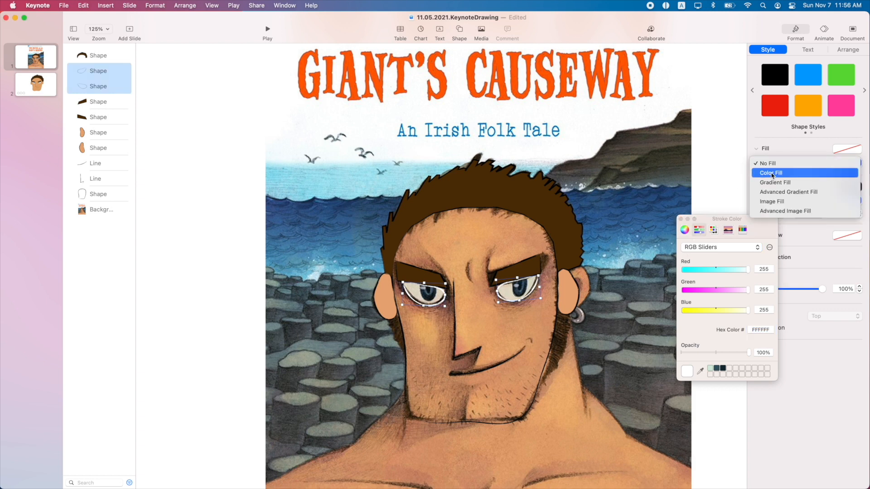
left_click(772, 172)
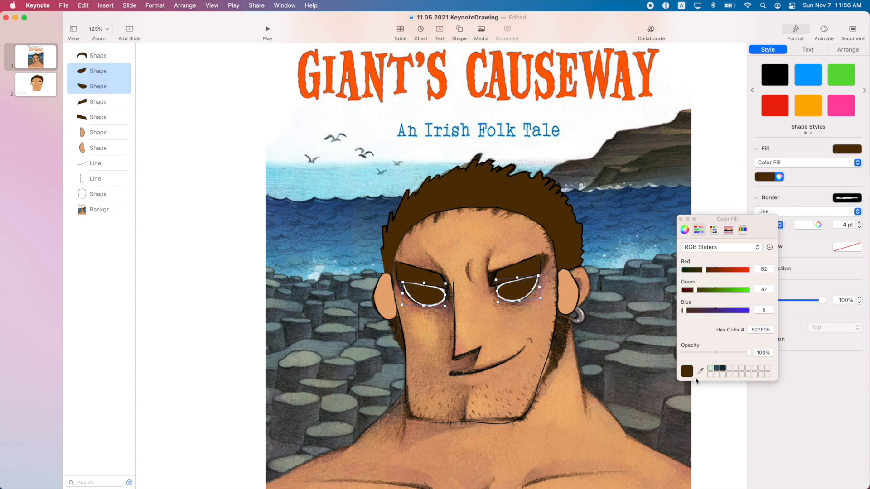
double_click(770, 329)
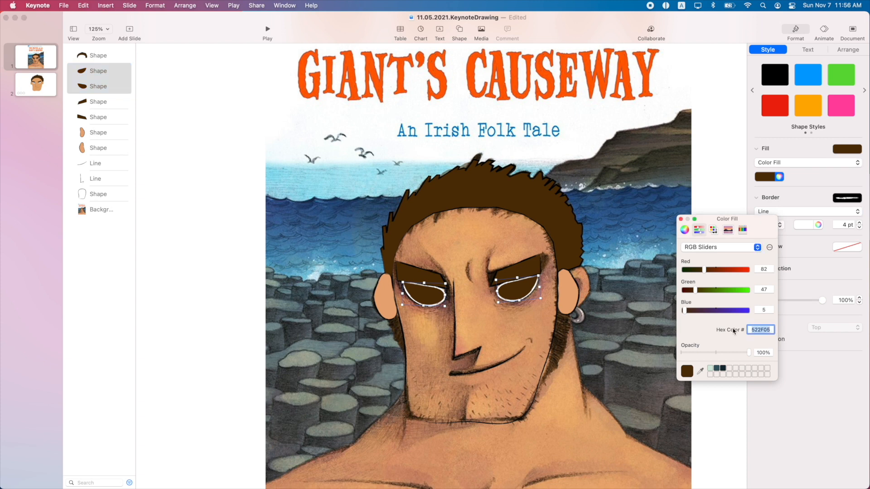
type("ffffff")
key("Return")
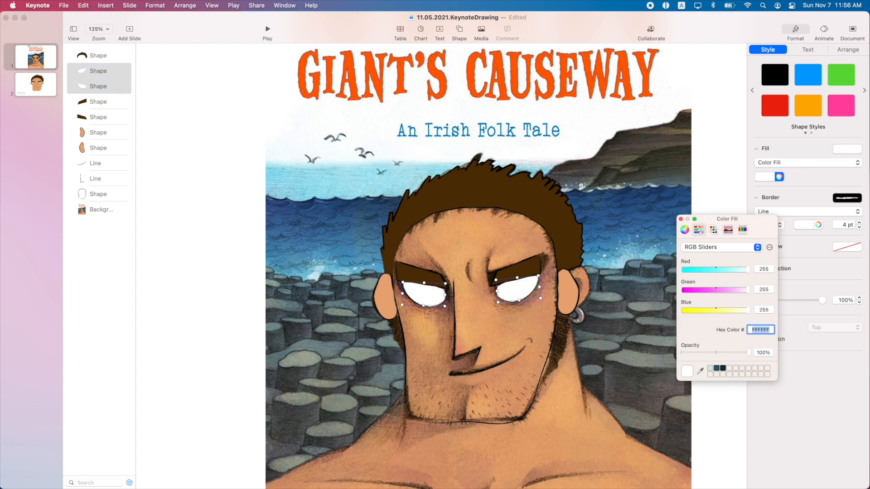
left_click(605, 396)
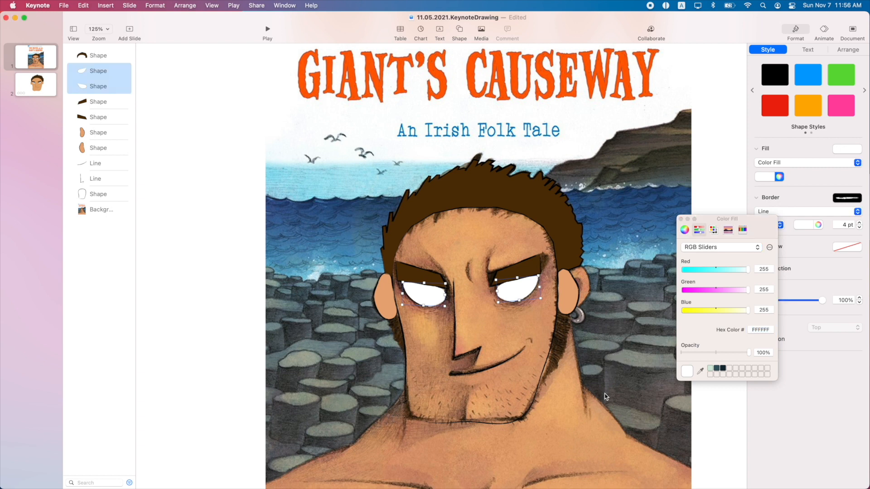
left_click(680, 220)
left_click(656, 269)
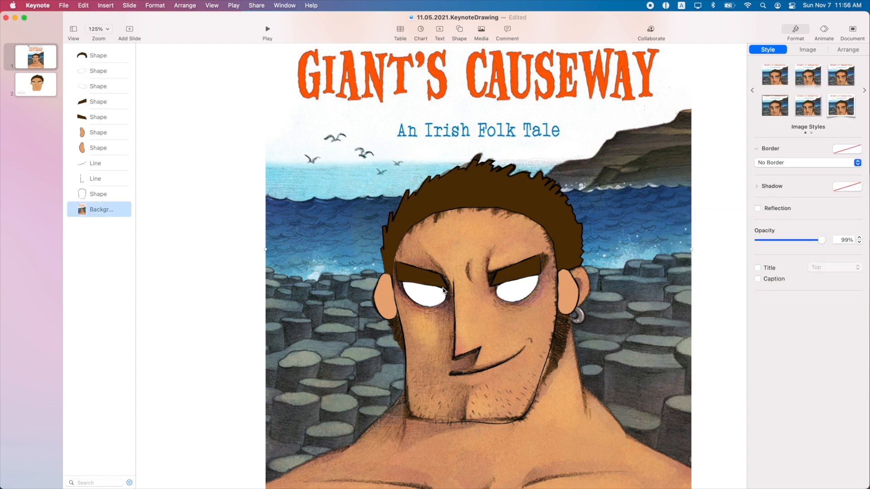
Insert a black circle and shrink it to a pupil inside the left-hand eye
left_click(435, 302)
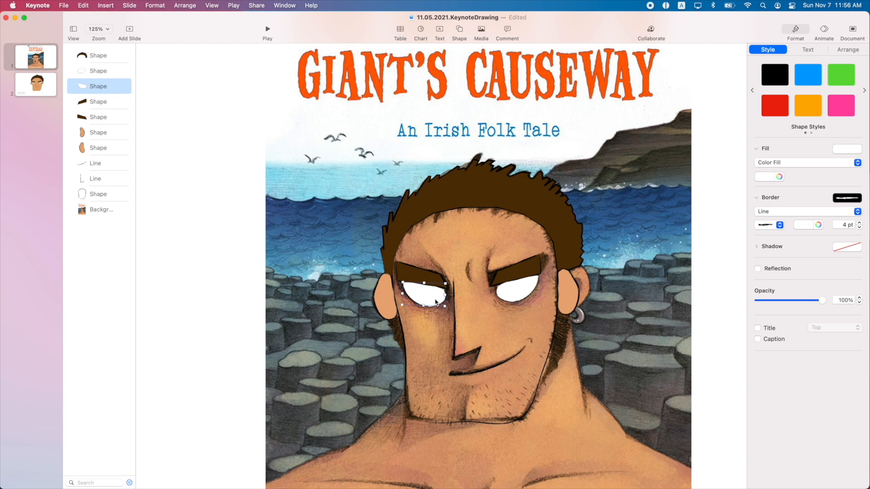
left_click(460, 33)
left_click(537, 108)
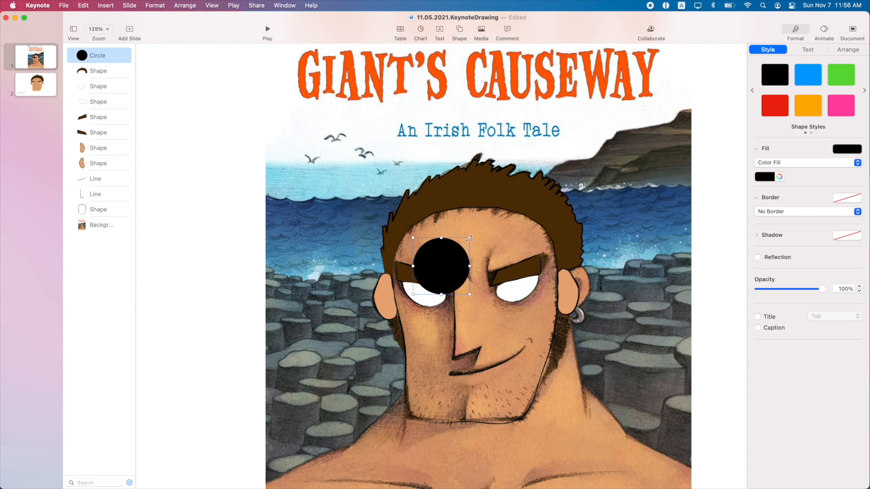
left_click_drag(470, 237, 429, 295)
Duplicate the pupil circle and place the copy inside the right-hand eye
scroll(429, 295, "up", 5)
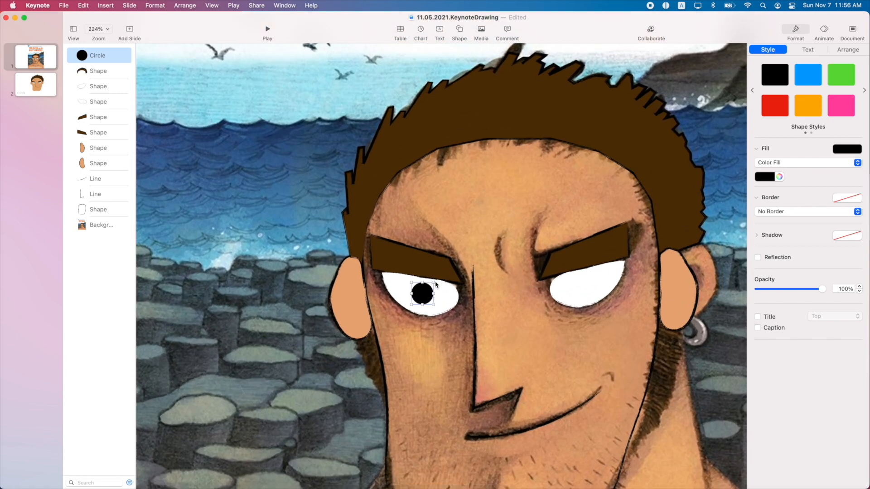
left_click_drag(434, 282, 577, 289)
key("super+z")
key("super+shift+0")
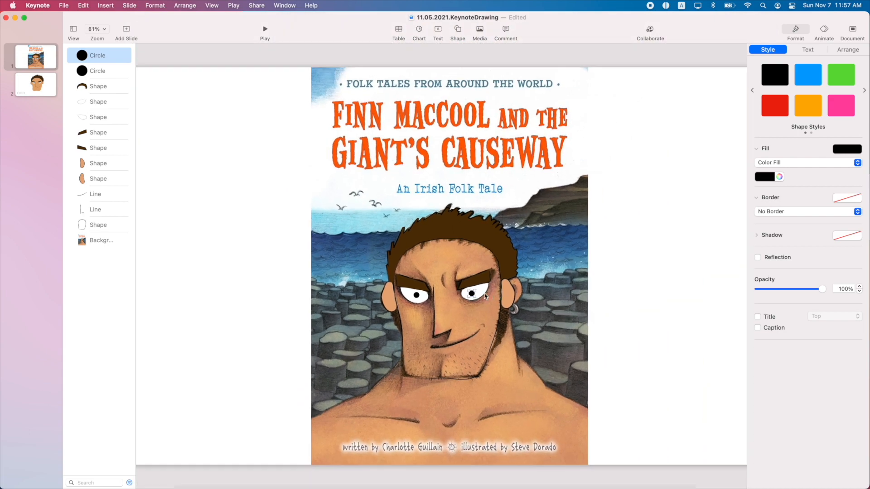
Change the border colour of both white eye shapes to black
left_click(409, 300)
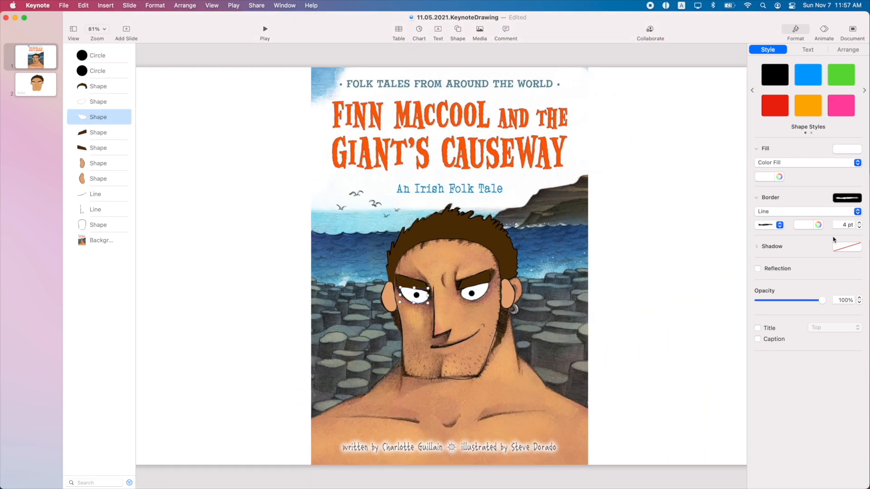
left_click(811, 226)
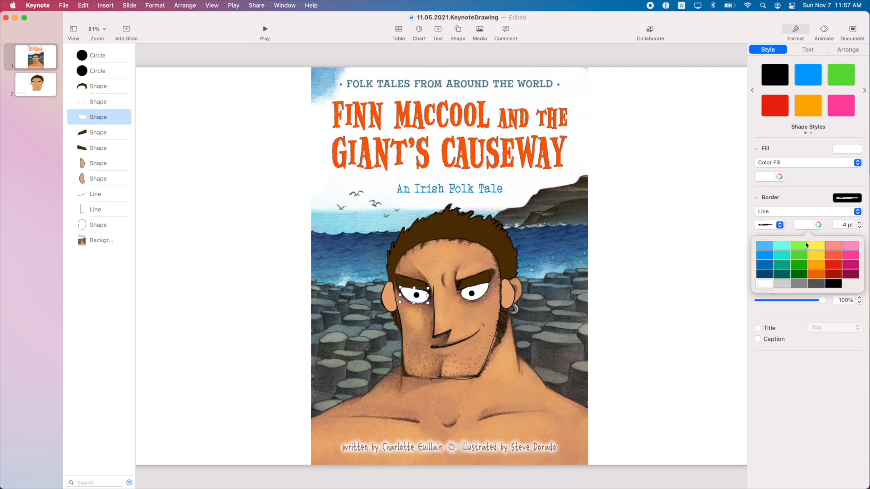
left_click(833, 284)
left_click(485, 297)
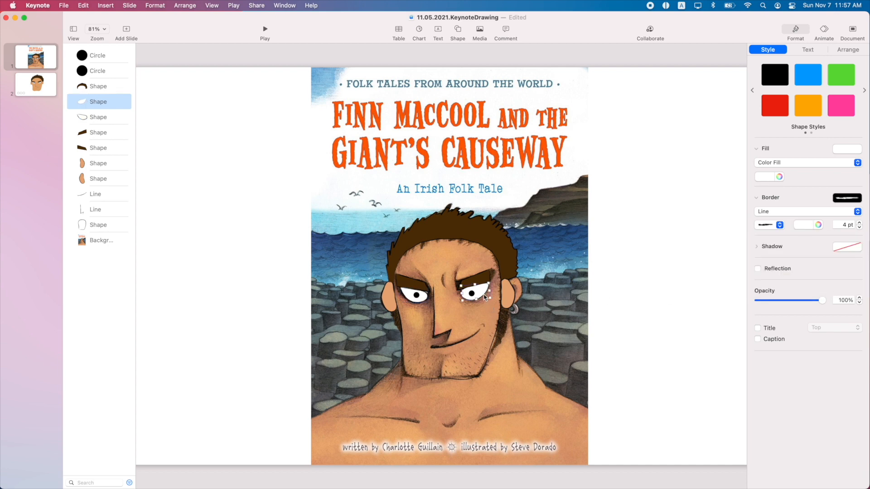
left_click(810, 226)
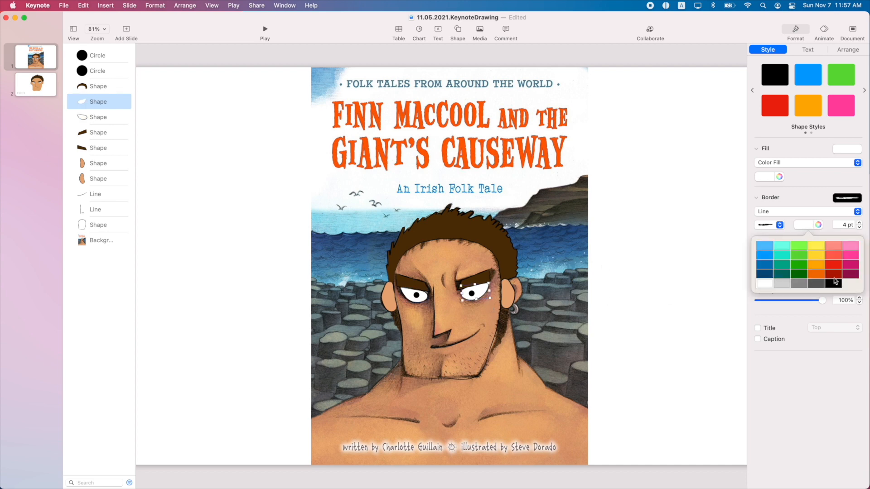
left_click(835, 285)
left_click(717, 288)
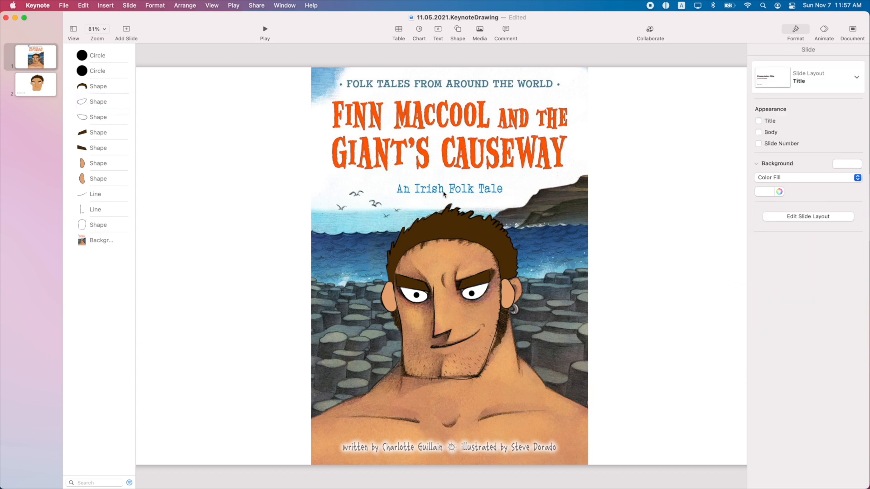
Fill the face outline shape with the skin colour E8AB79 sampled from the ear
left_click(120, 240)
left_click(461, 262)
left_click(499, 267)
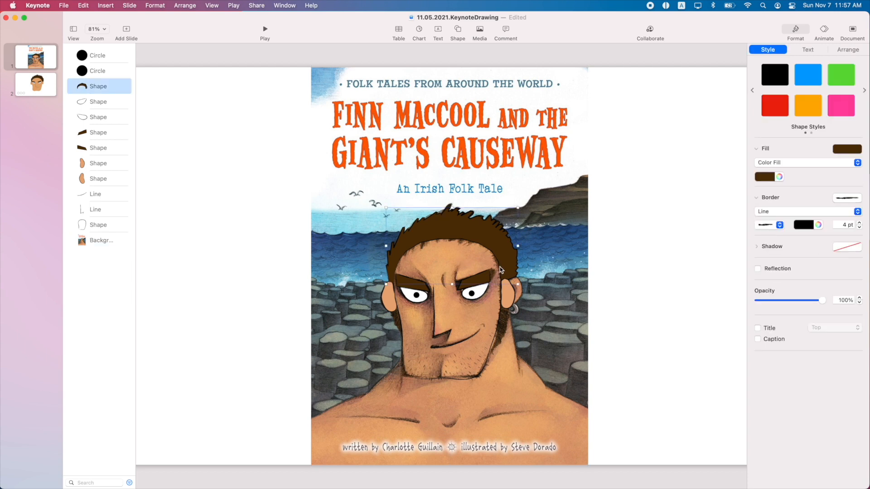
left_click(485, 368)
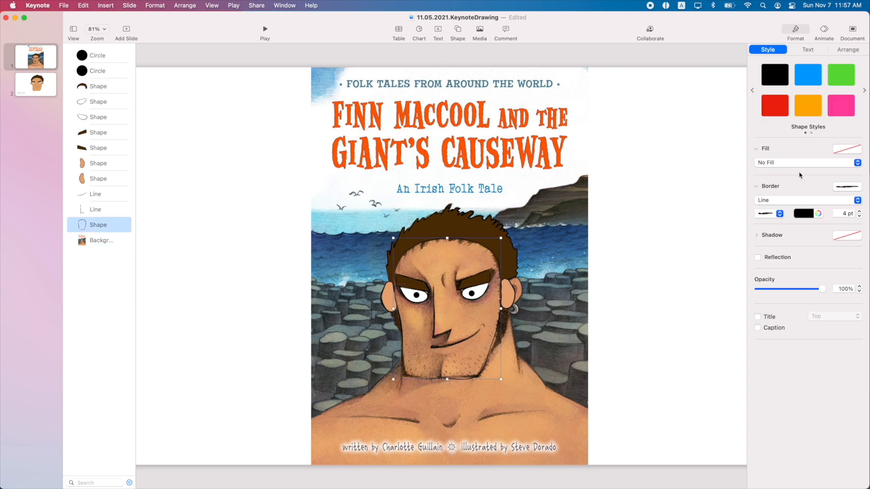
left_click(786, 162)
left_click(779, 171)
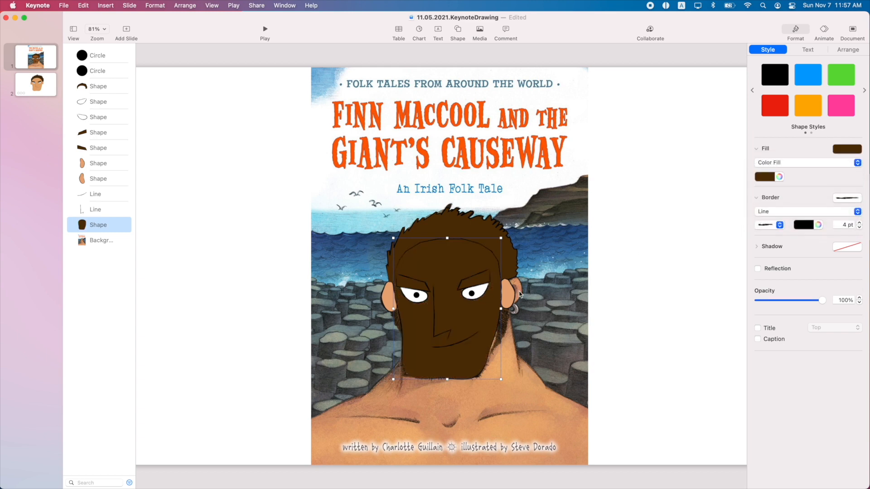
left_click(779, 177)
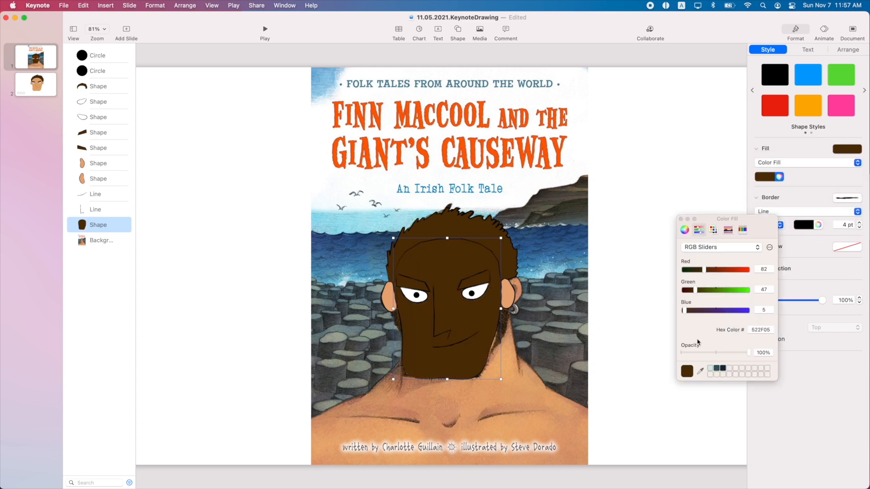
left_click(700, 372)
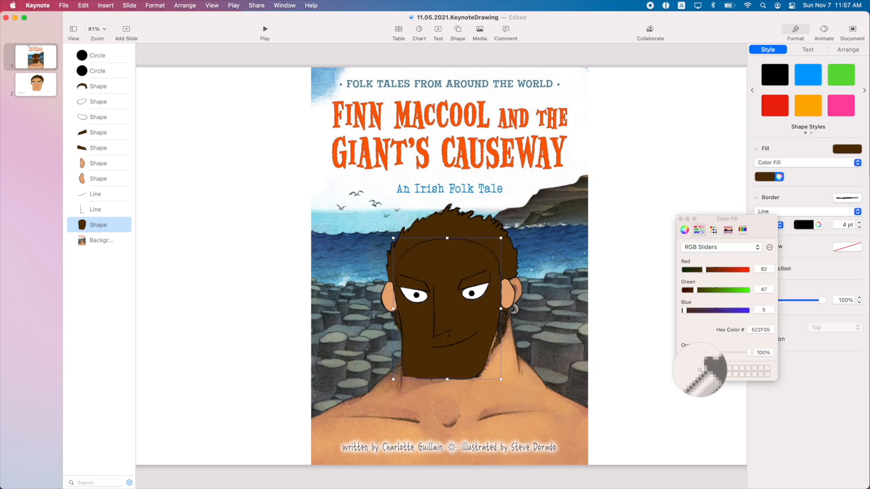
left_click(511, 302)
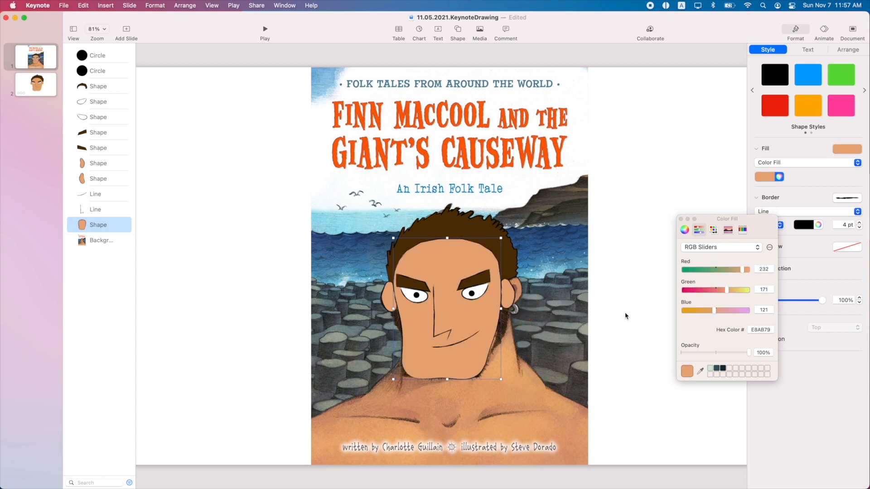
left_click(680, 219)
Select the background image and lower its opacity to 0%
left_click(95, 241)
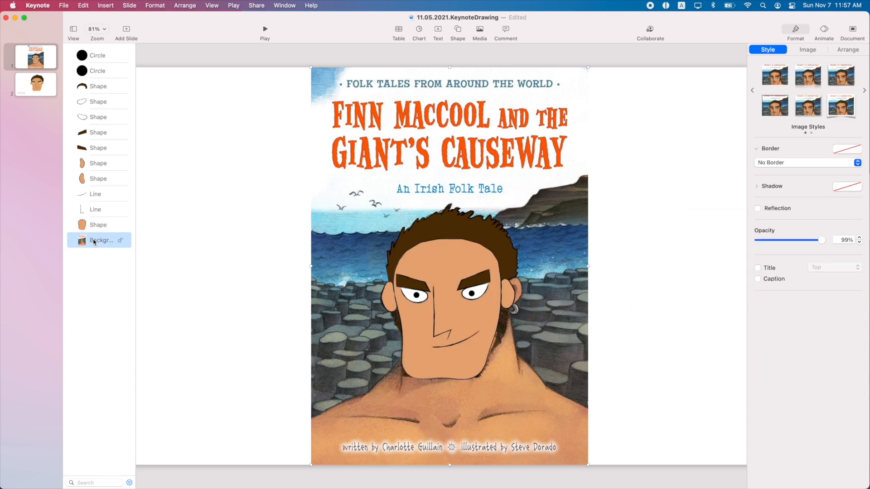
left_click_drag(822, 241, 746, 244)
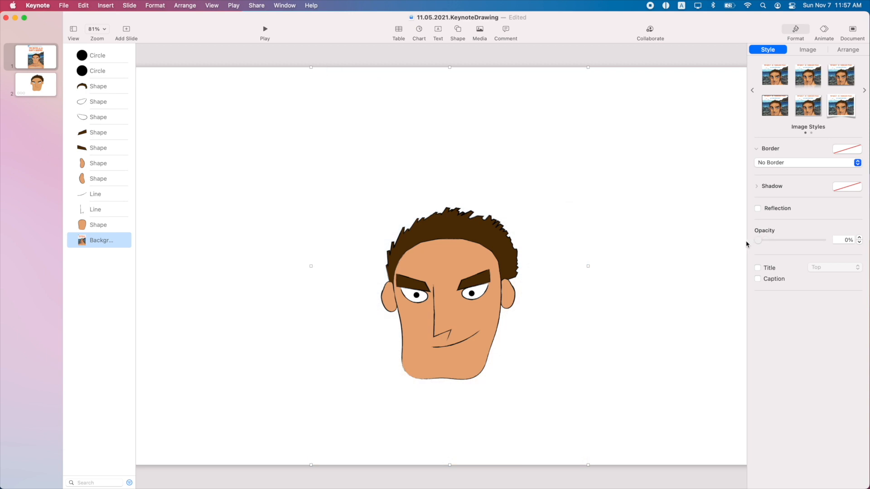